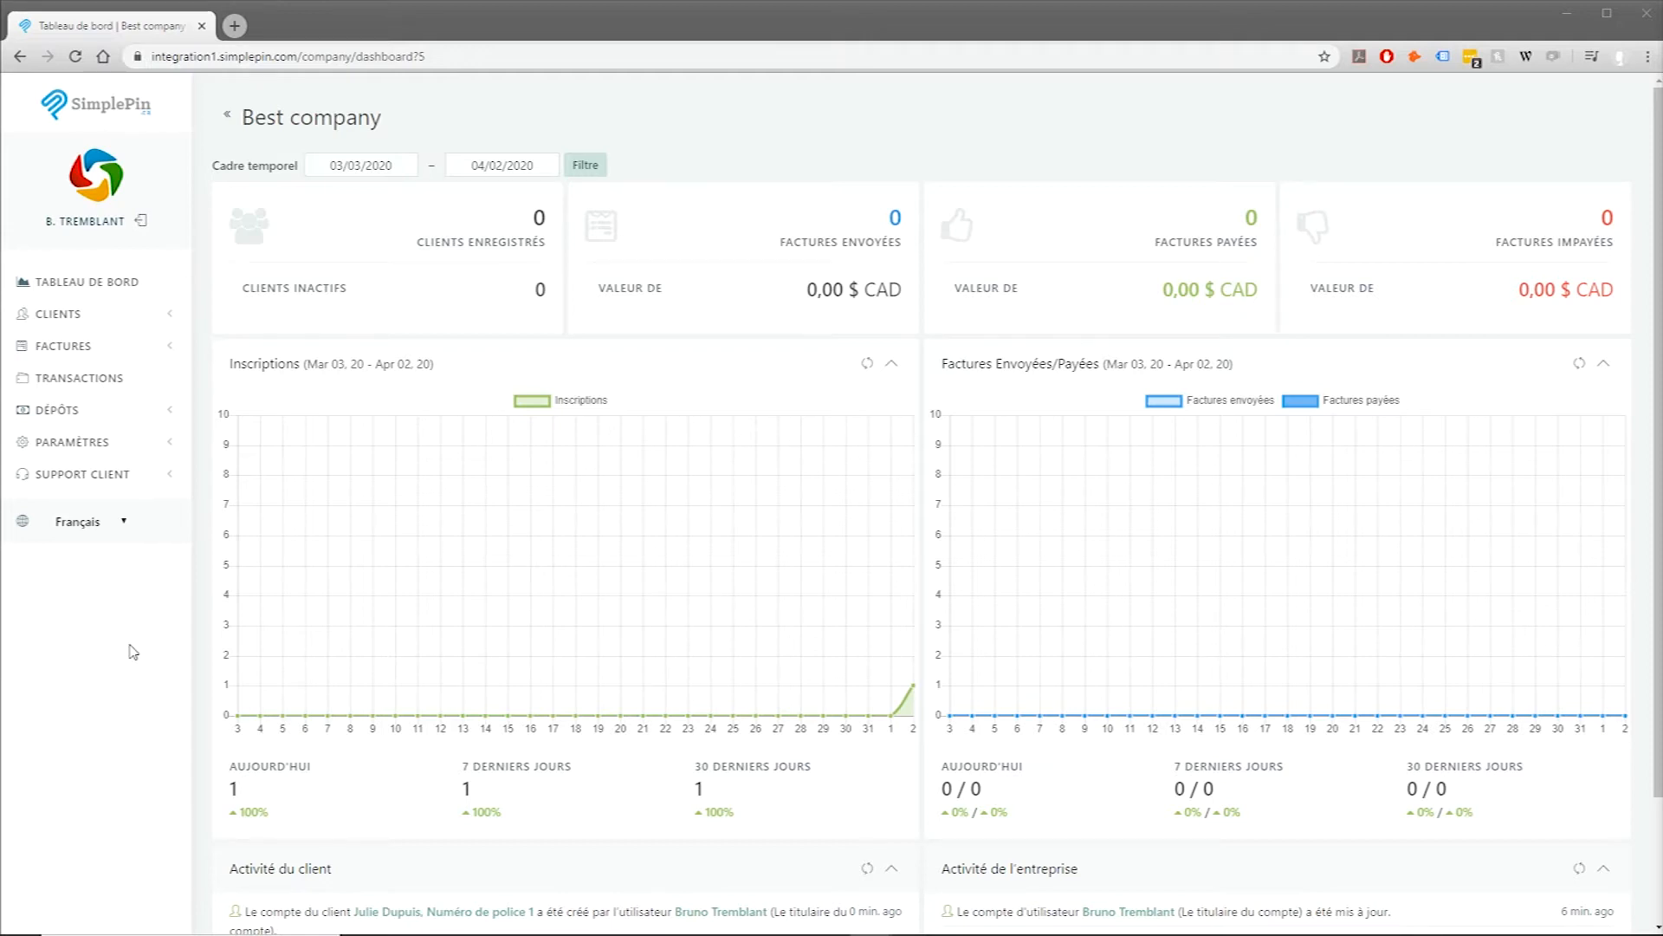
Step: Open the existing client's record from the client list and start an invoice for it
{"action": "left_click", "coordinate": [59, 313]}
{"action": "left_click", "coordinate": [50, 348]}
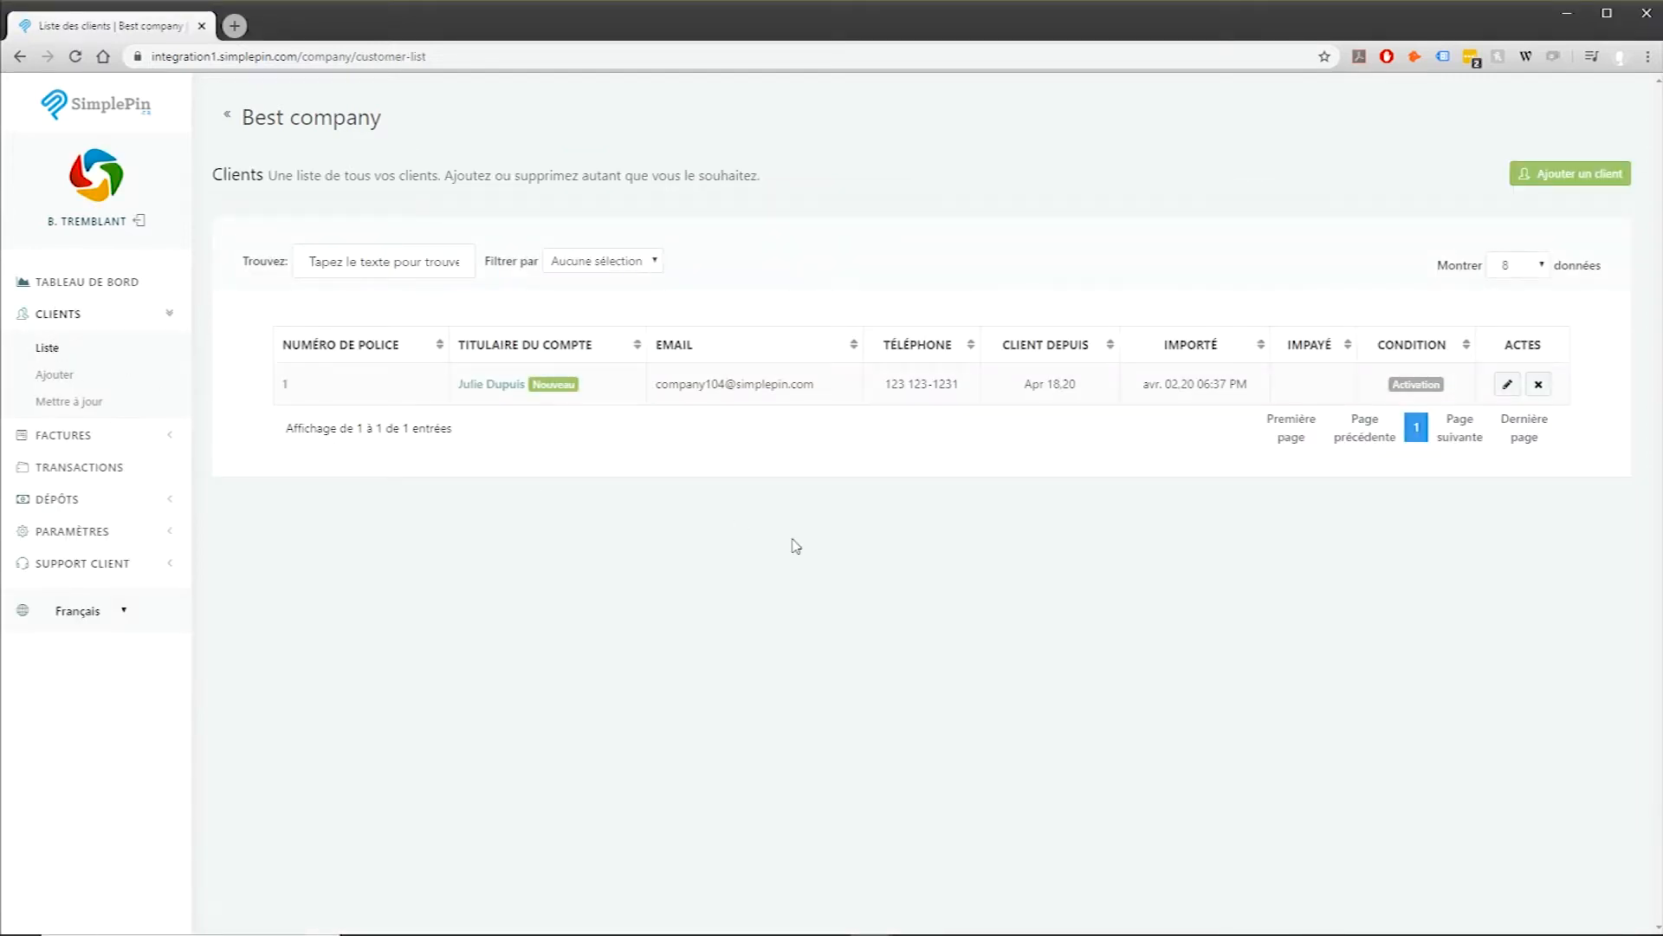
{"action": "left_click", "coordinate": [1508, 383]}
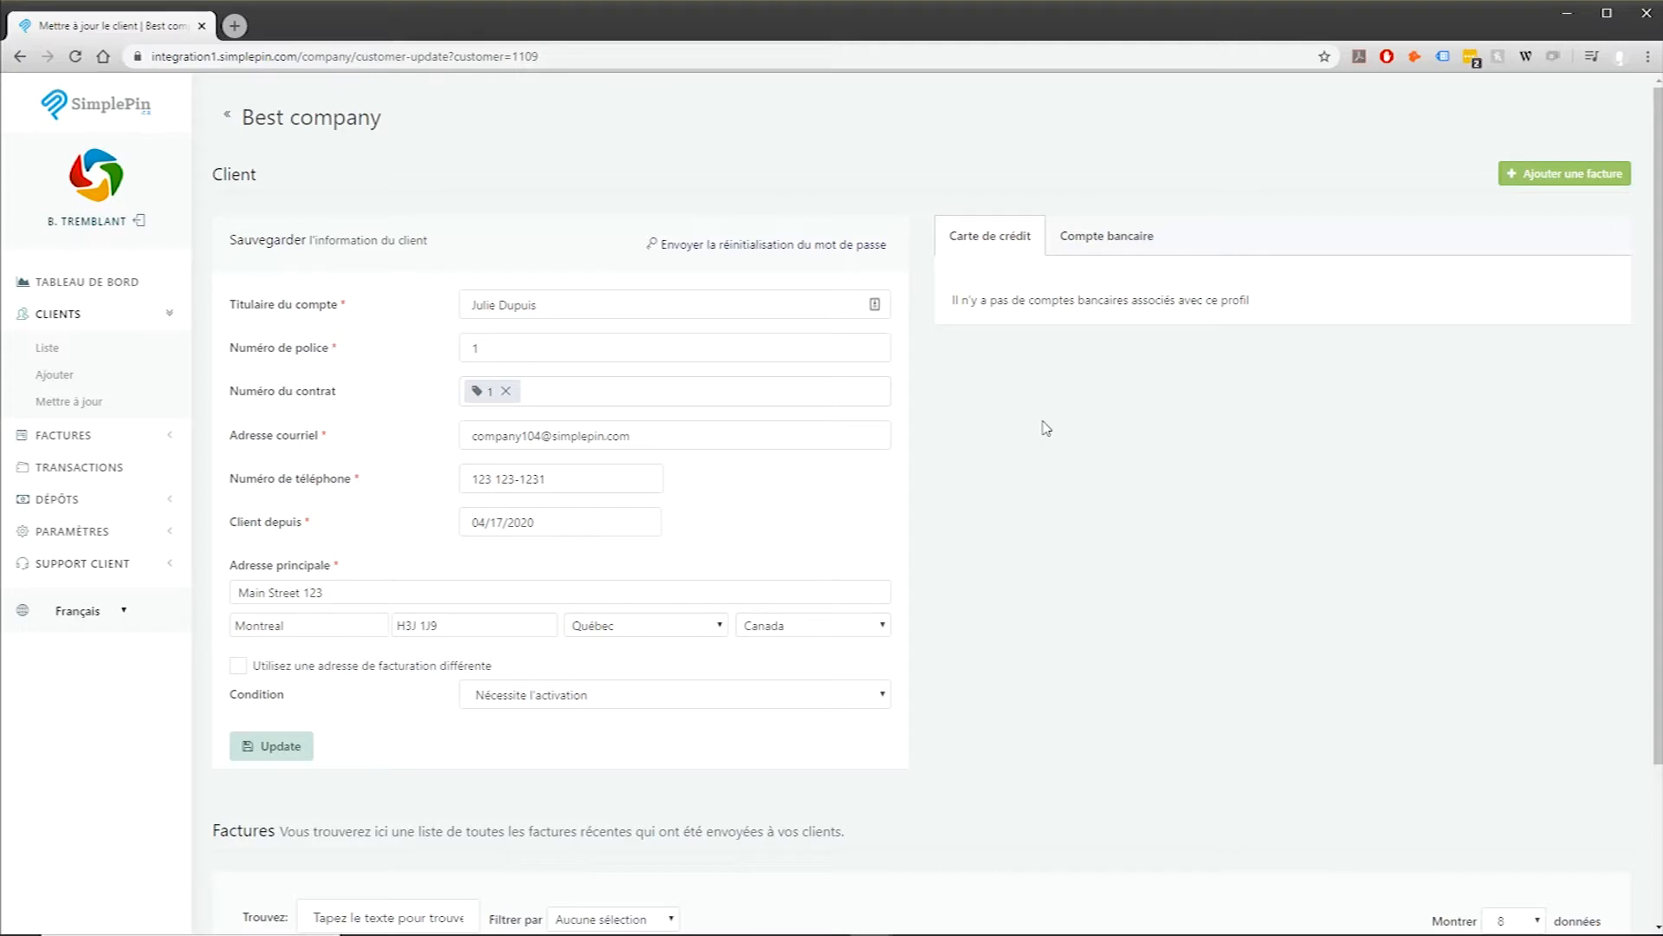
{"action": "left_click", "coordinate": [1526, 174]}
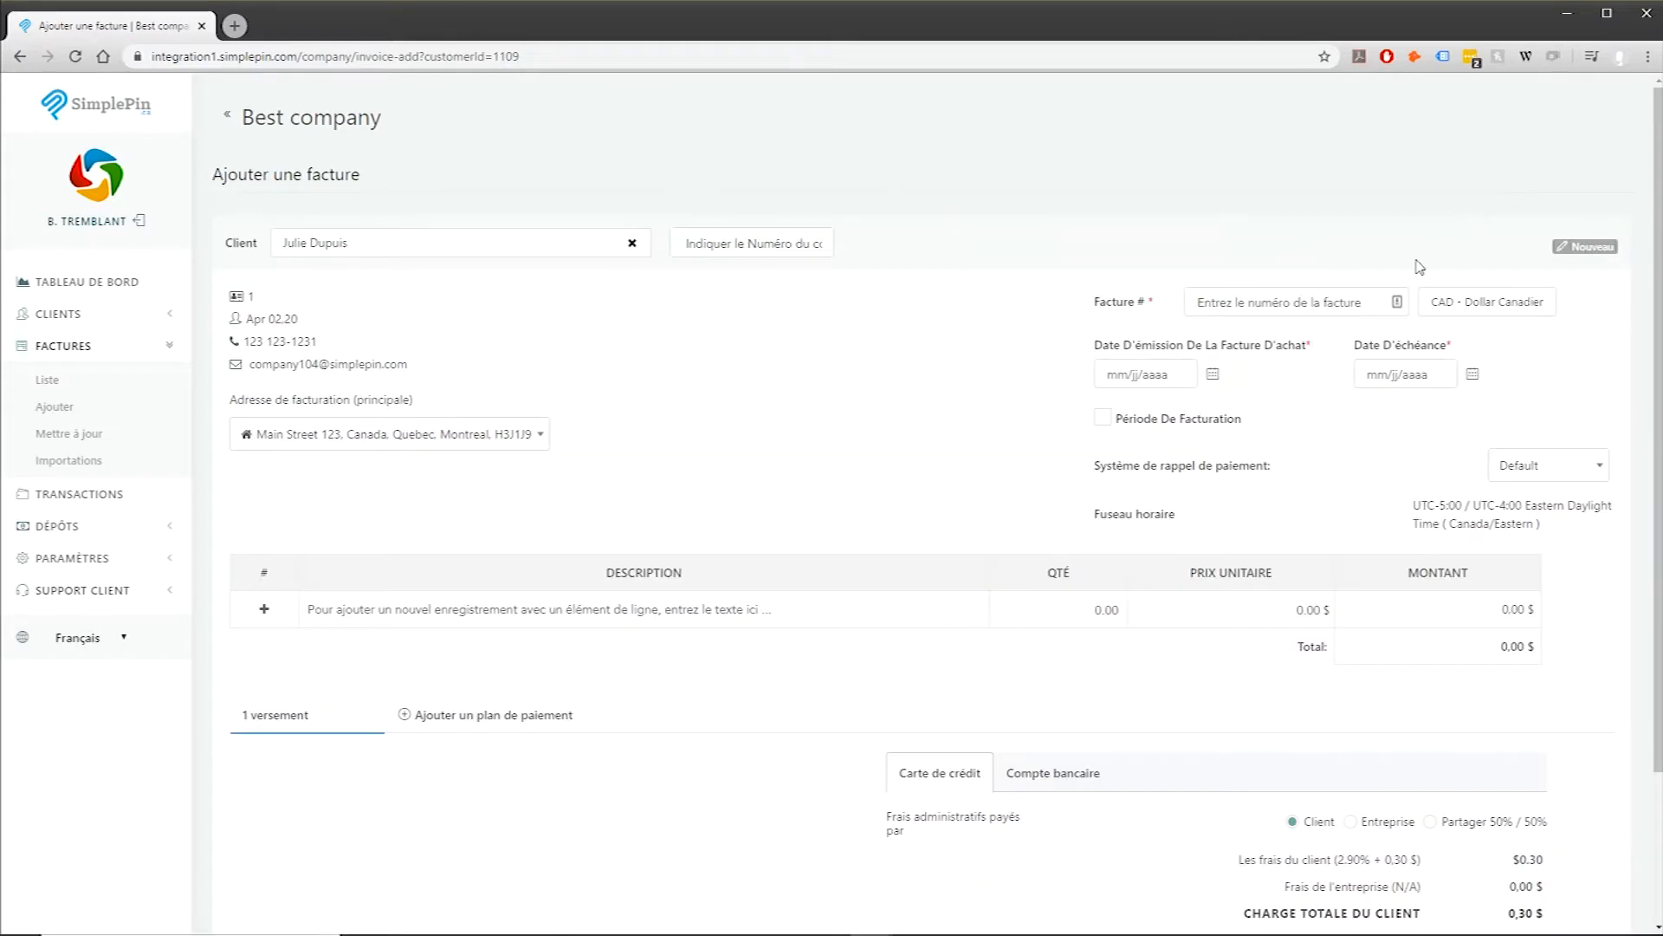
{"action": "scroll", "coordinate": [1420, 268], "scroll_direction": "down", "scroll_amount": 3}
{"action": "scroll", "coordinate": [1420, 269], "scroll_direction": "up", "scroll_amount": 3}
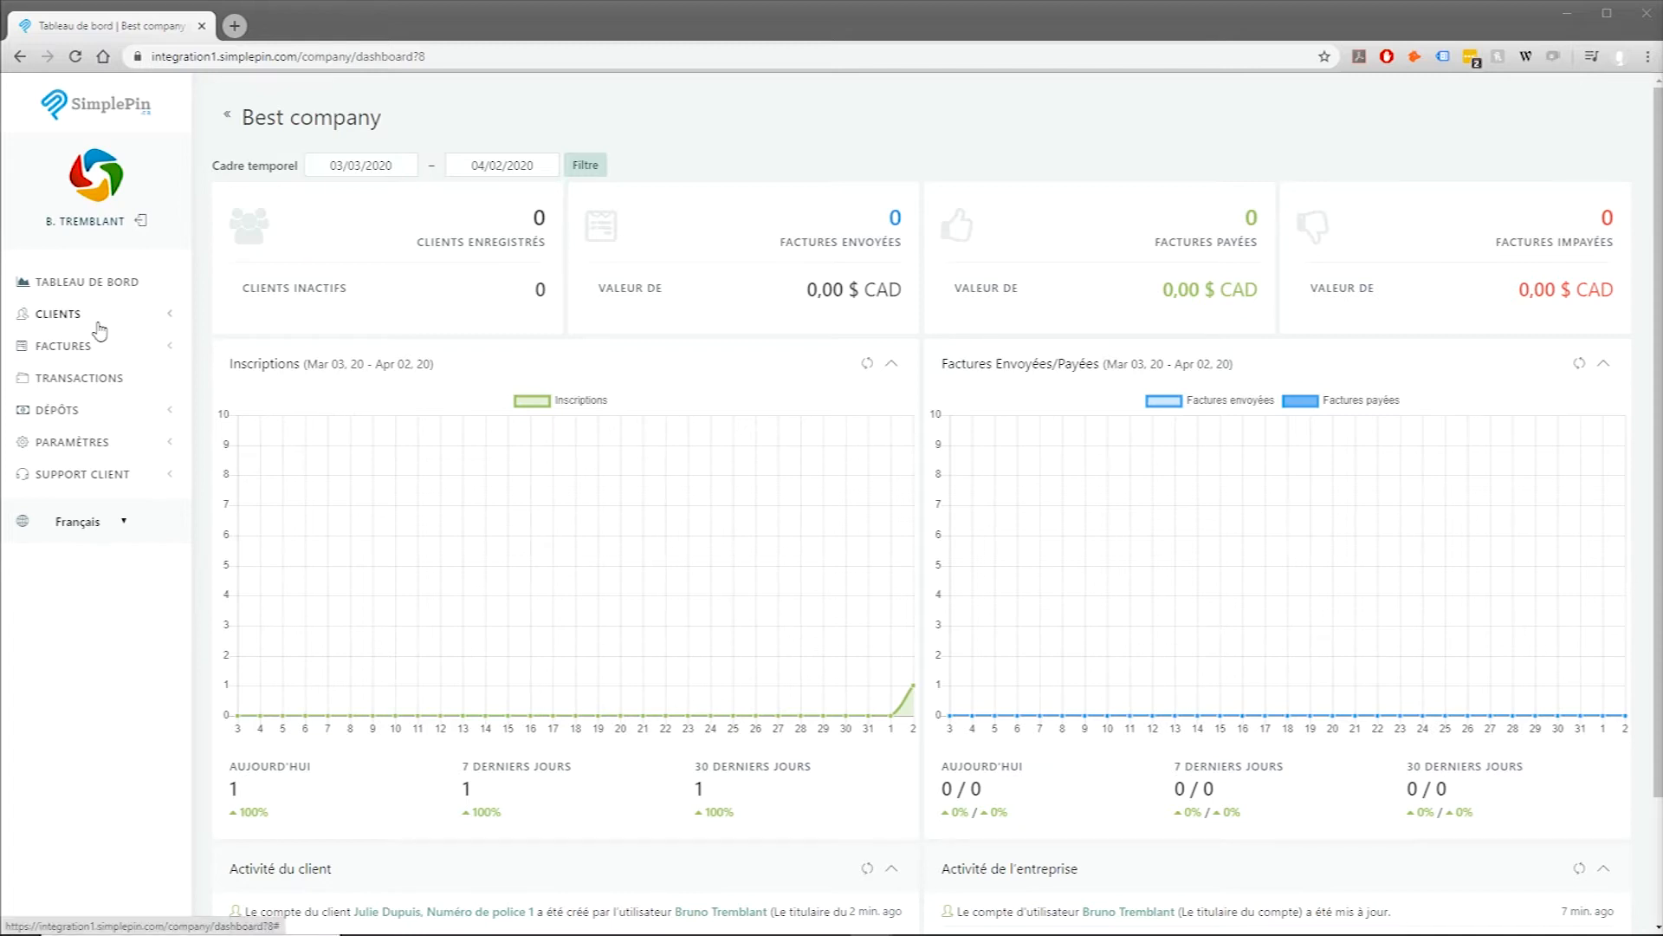
Step: Start a new invoice from Factures > Ajouter and select Best company as the client
{"action": "left_click", "coordinate": [78, 346]}
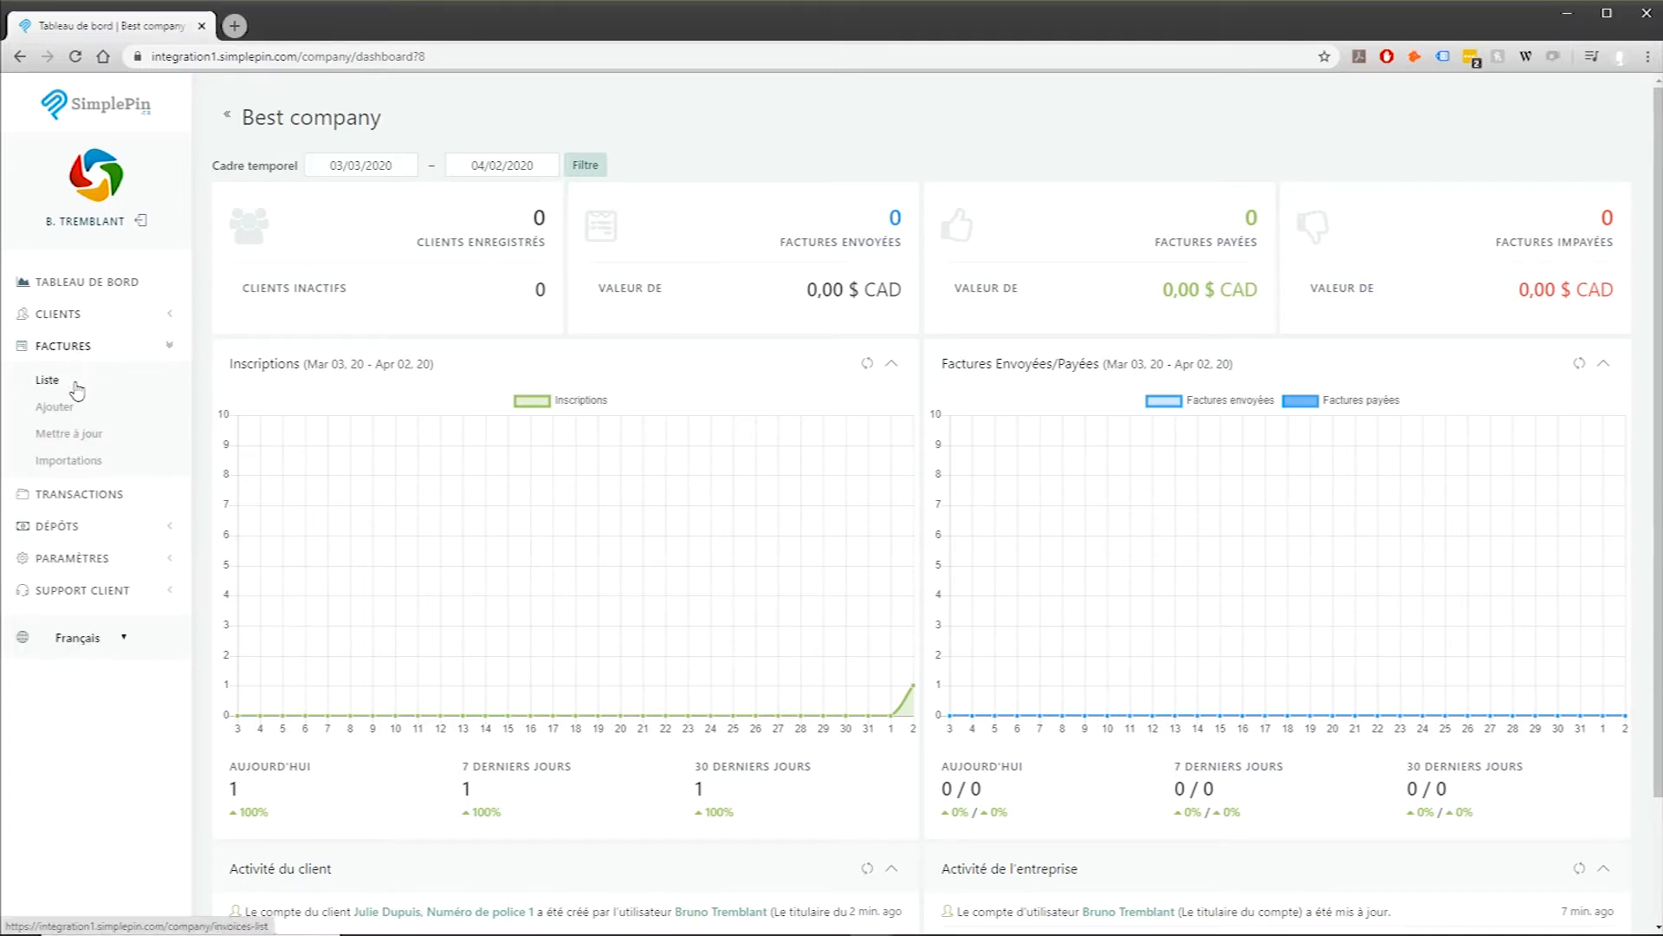
{"action": "left_click", "coordinate": [74, 409]}
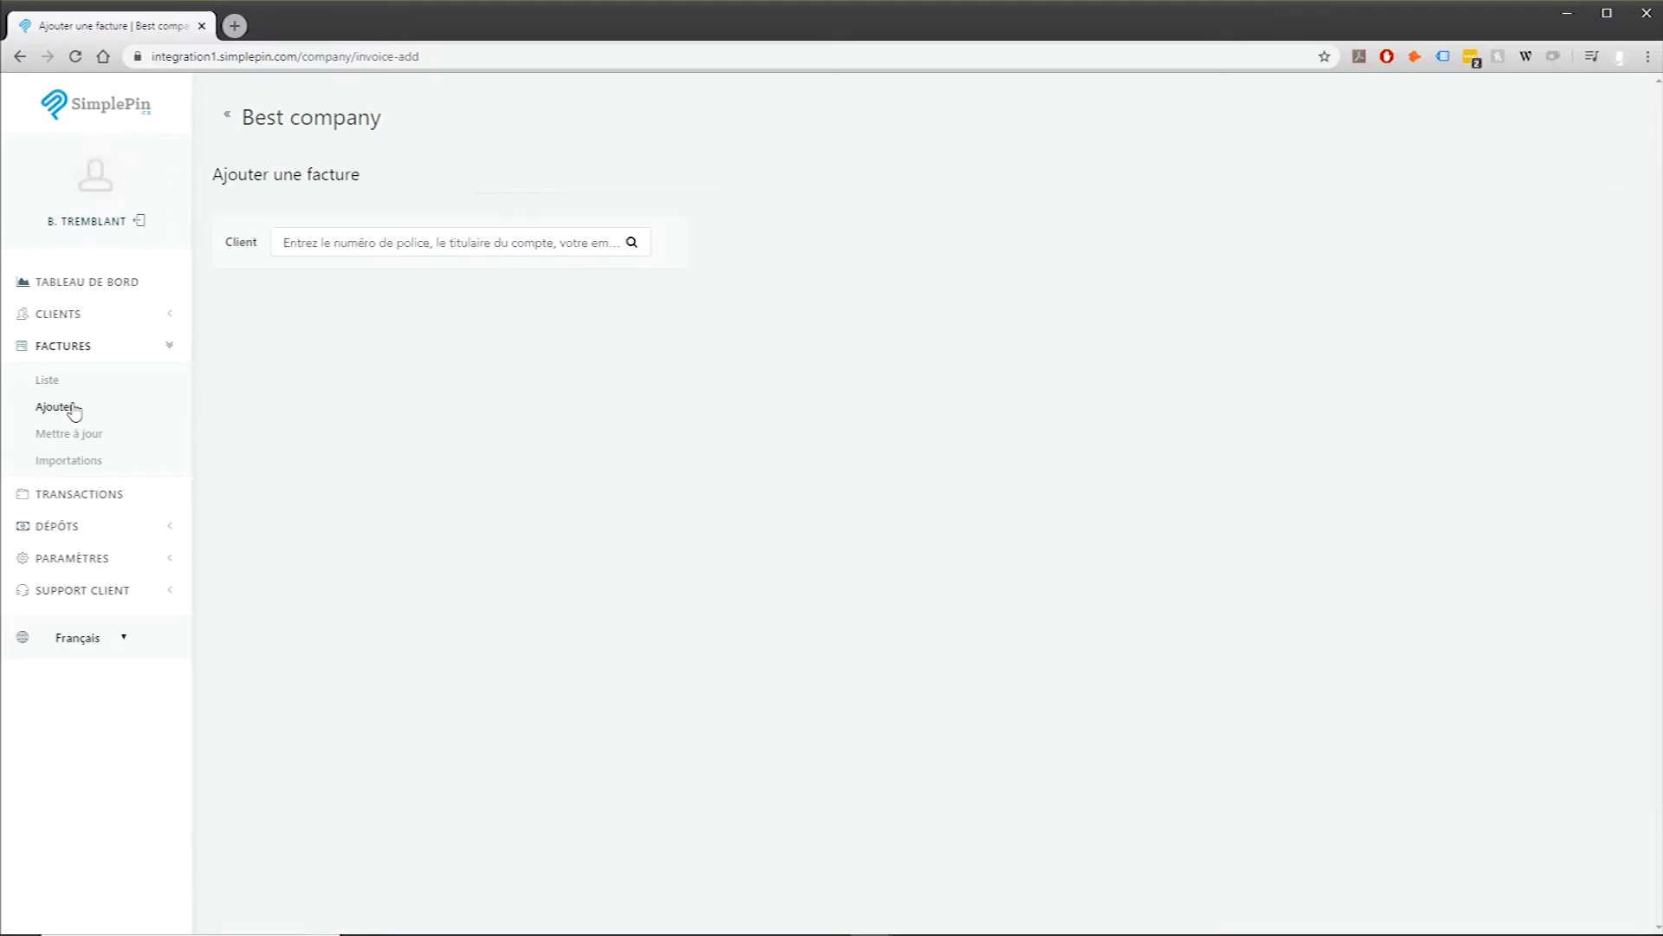
{"action": "left_click", "coordinate": [332, 244]}
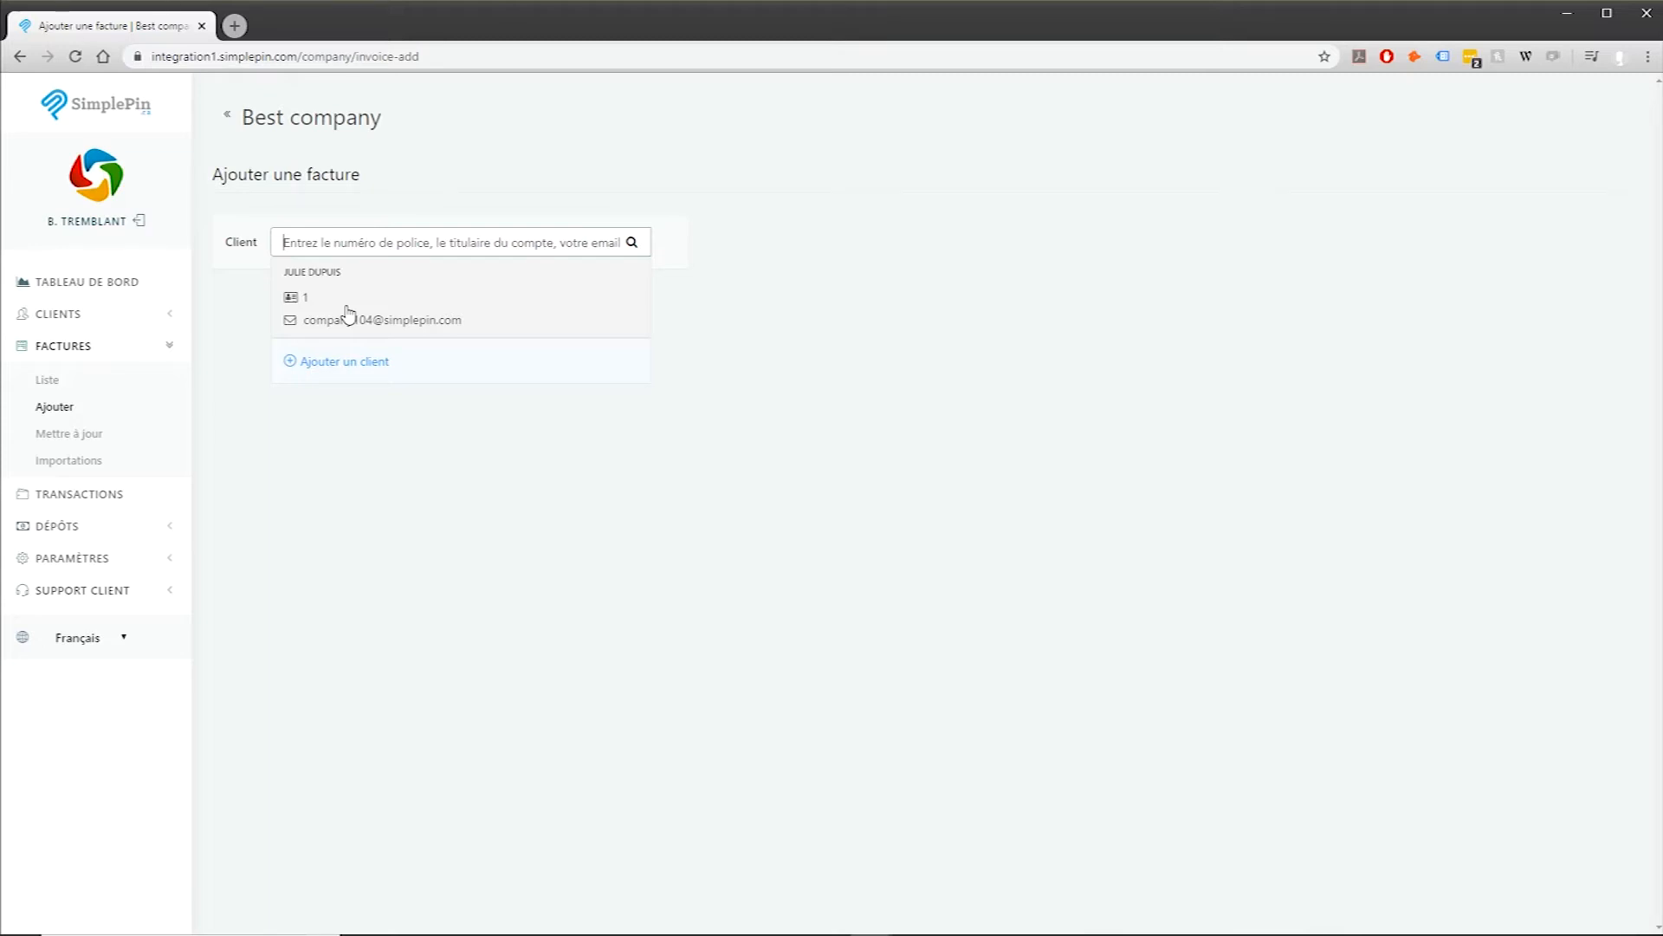
{"action": "left_click", "coordinate": [350, 315]}
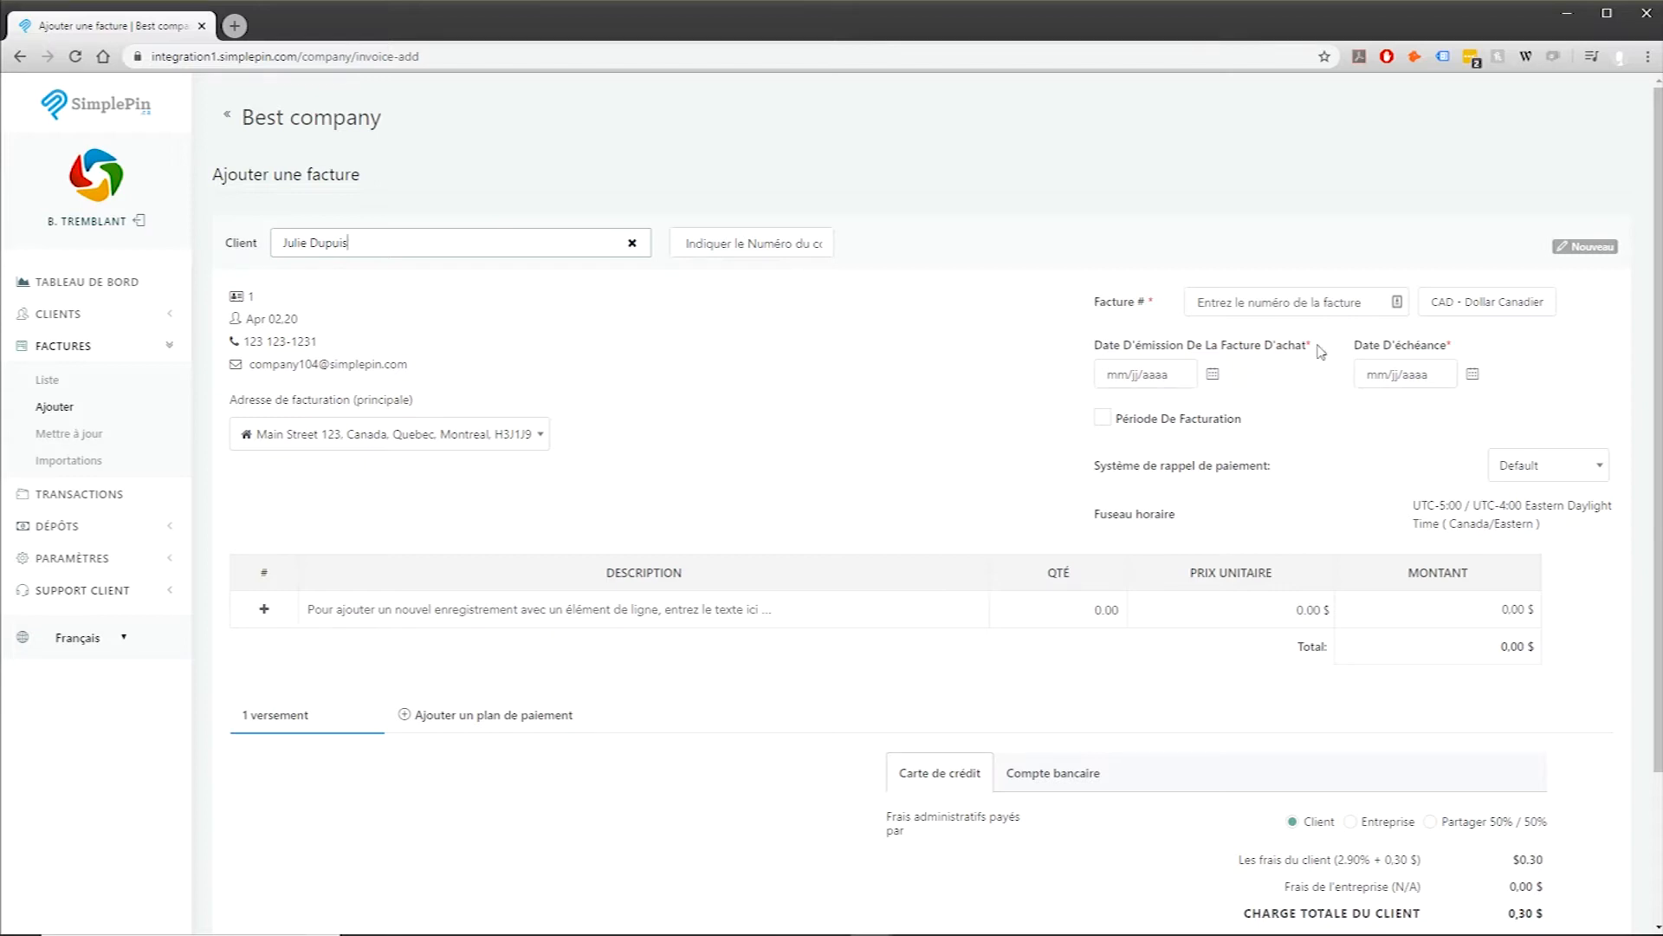
Step: Set invoice # 123, issued April 2, due April 4, billing period April 7–12
{"action": "left_click", "coordinate": [1272, 304]}
{"action": "type", "text": "123"}
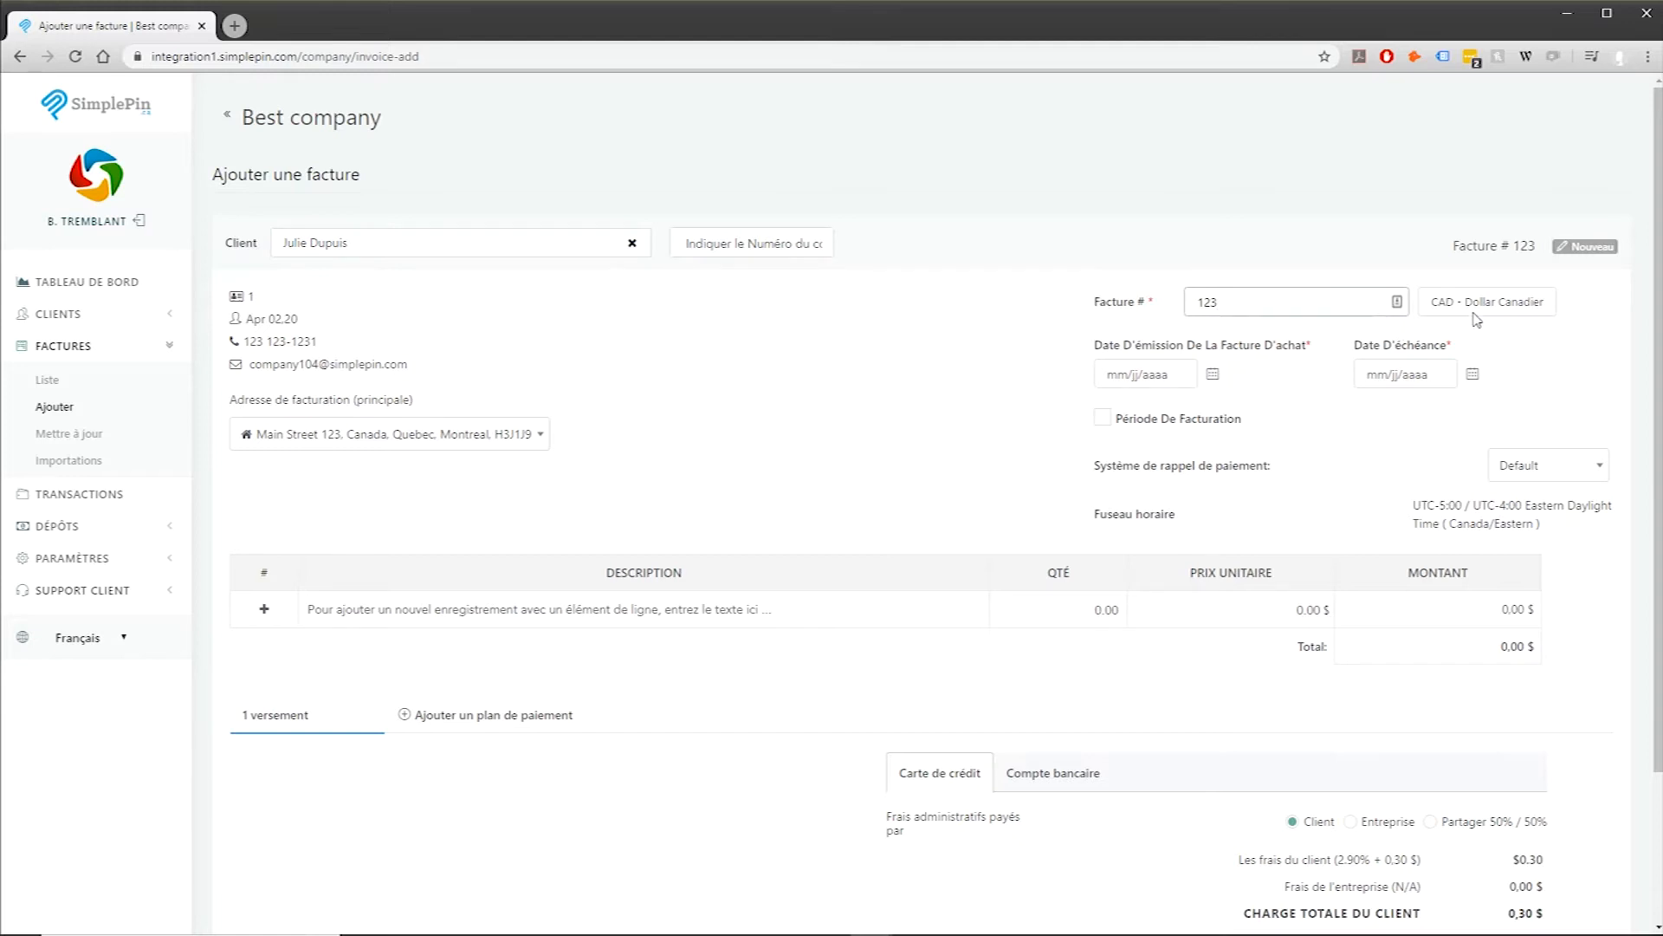
{"action": "left_click", "coordinate": [1143, 372]}
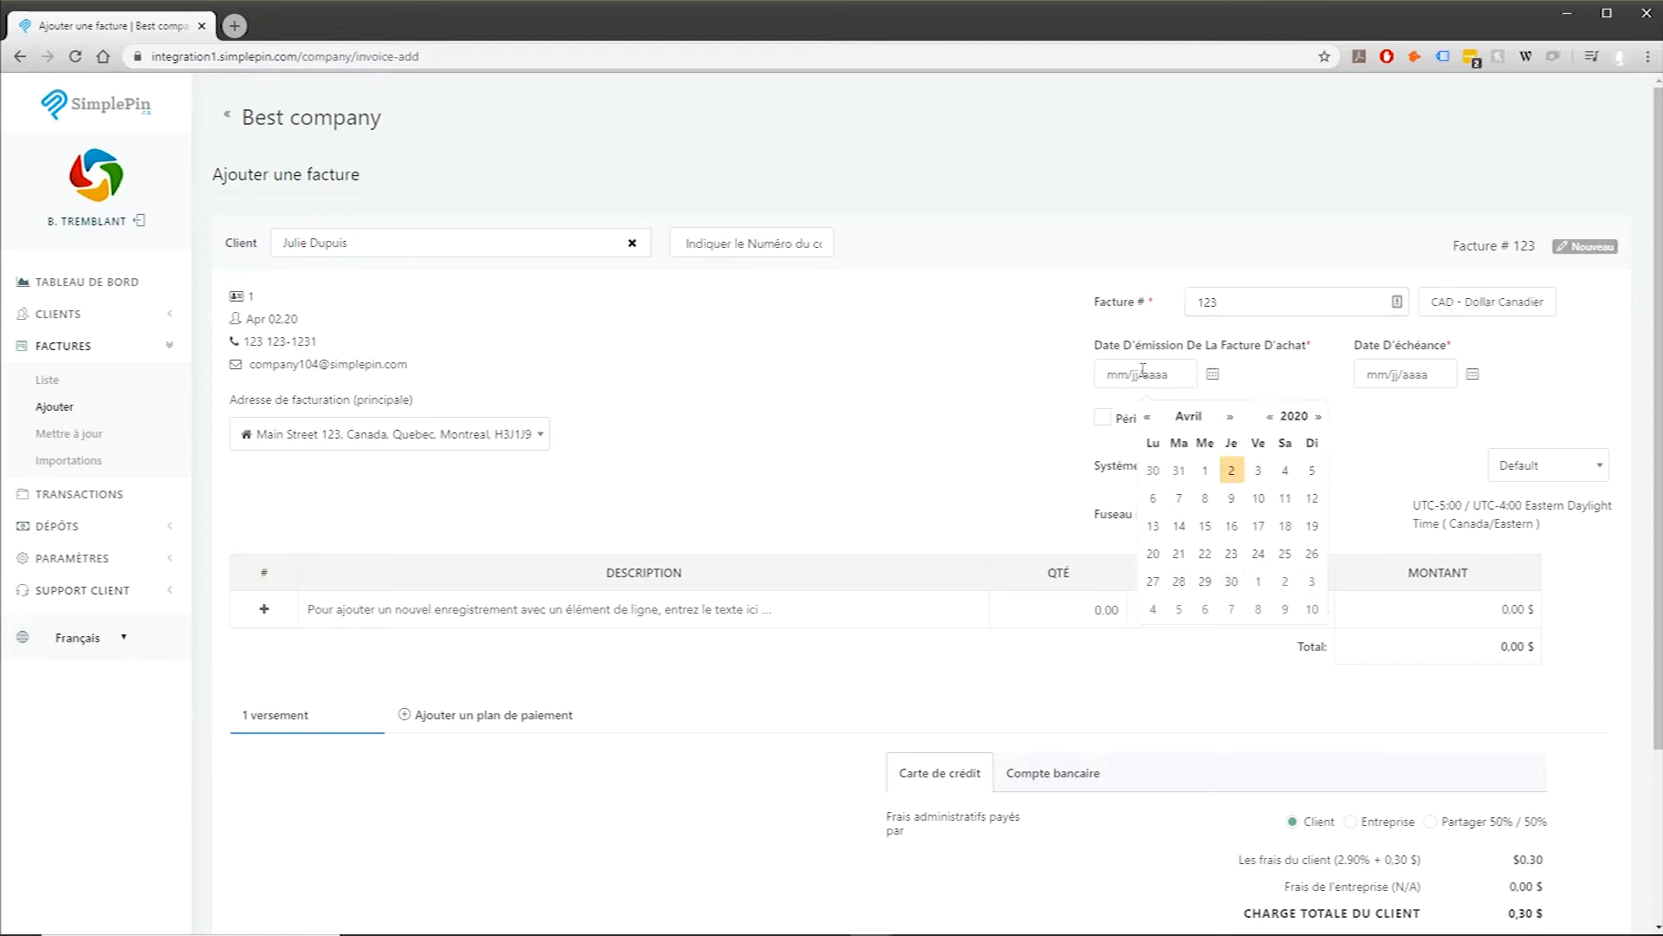
{"action": "left_click", "coordinate": [1229, 469]}
{"action": "left_click", "coordinate": [1402, 374]}
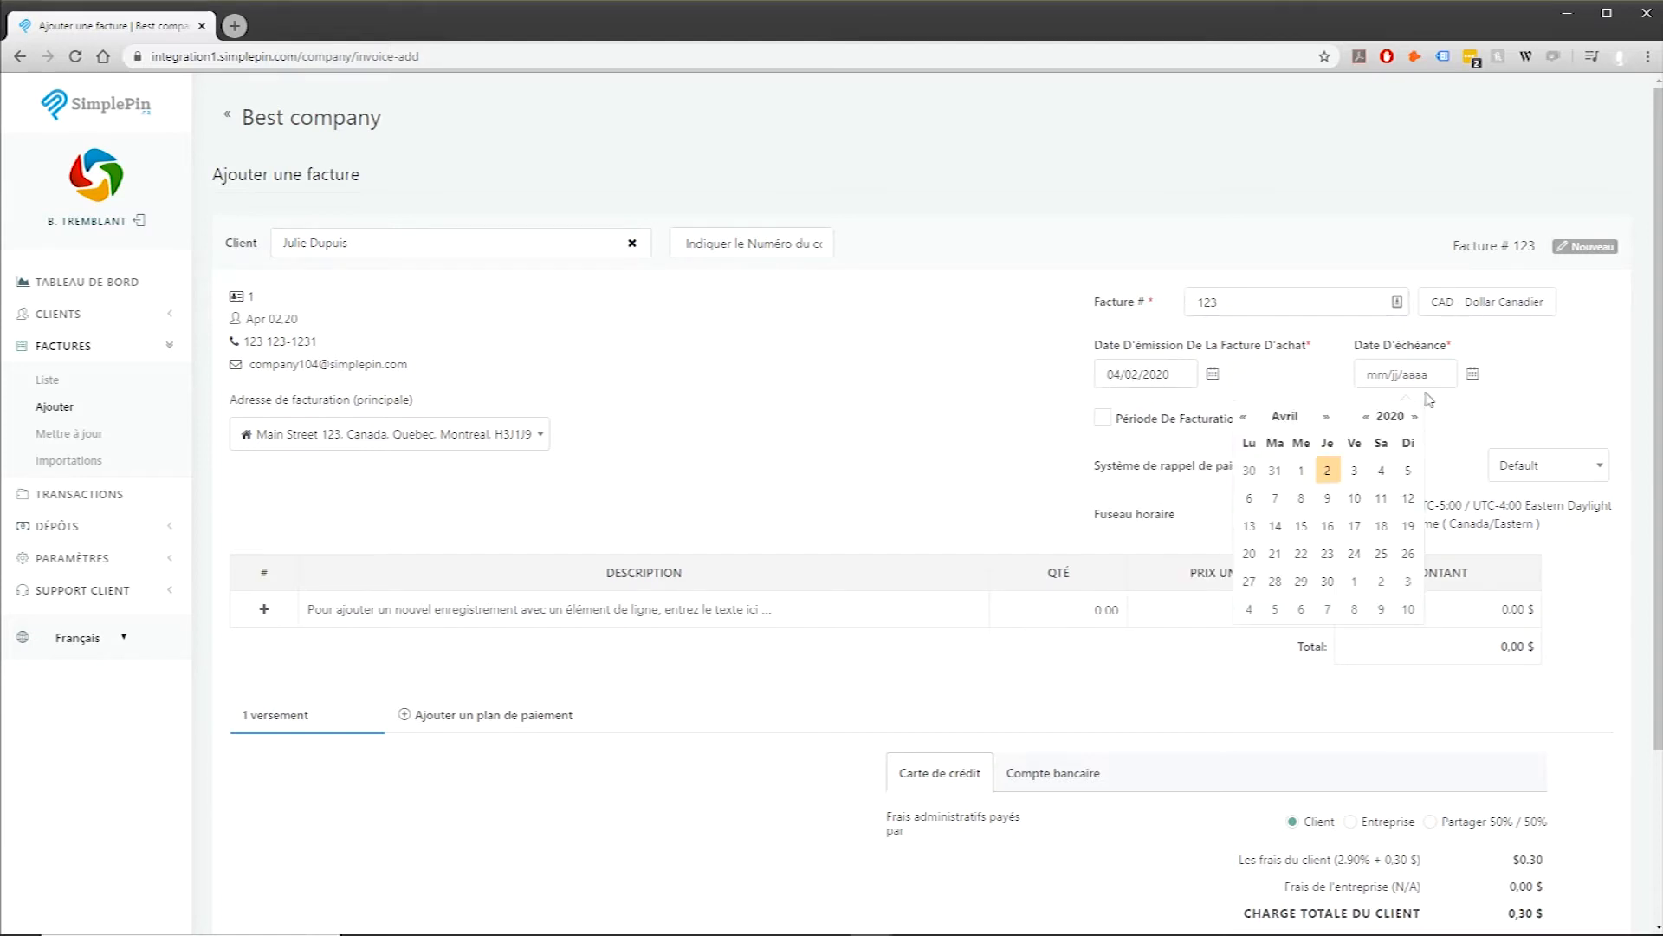
{"action": "left_click", "coordinate": [1383, 469]}
{"action": "left_click", "coordinate": [1108, 421]}
{"action": "left_click", "coordinate": [1146, 448]}
{"action": "left_click", "coordinate": [1173, 573]}
{"action": "left_click", "coordinate": [1306, 447]}
{"action": "left_click", "coordinate": [1304, 573]}
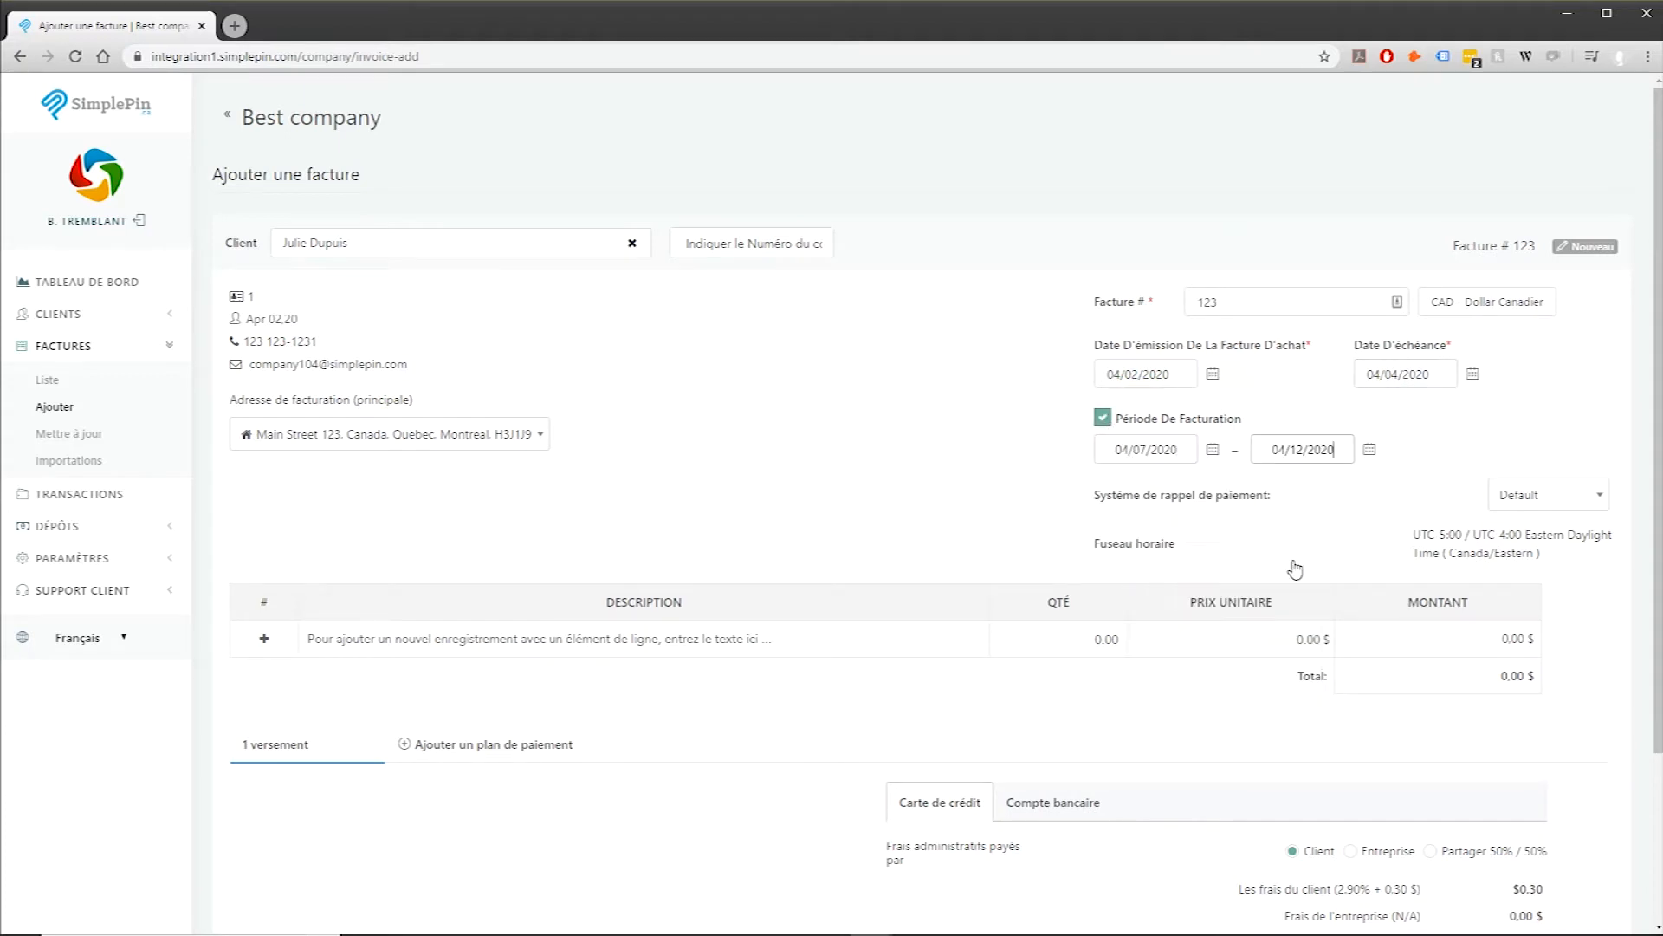
Step: Add the first line item Produit 1 with quantity 1 at unit price 10
{"action": "left_click", "coordinate": [762, 638]}
{"action": "type", "text": "poRODU"}
{"action": "key", "text": "BackSpace"}
{"action": "key", "text": "ctrl+a"}
{"action": "type", "text": "PR"}
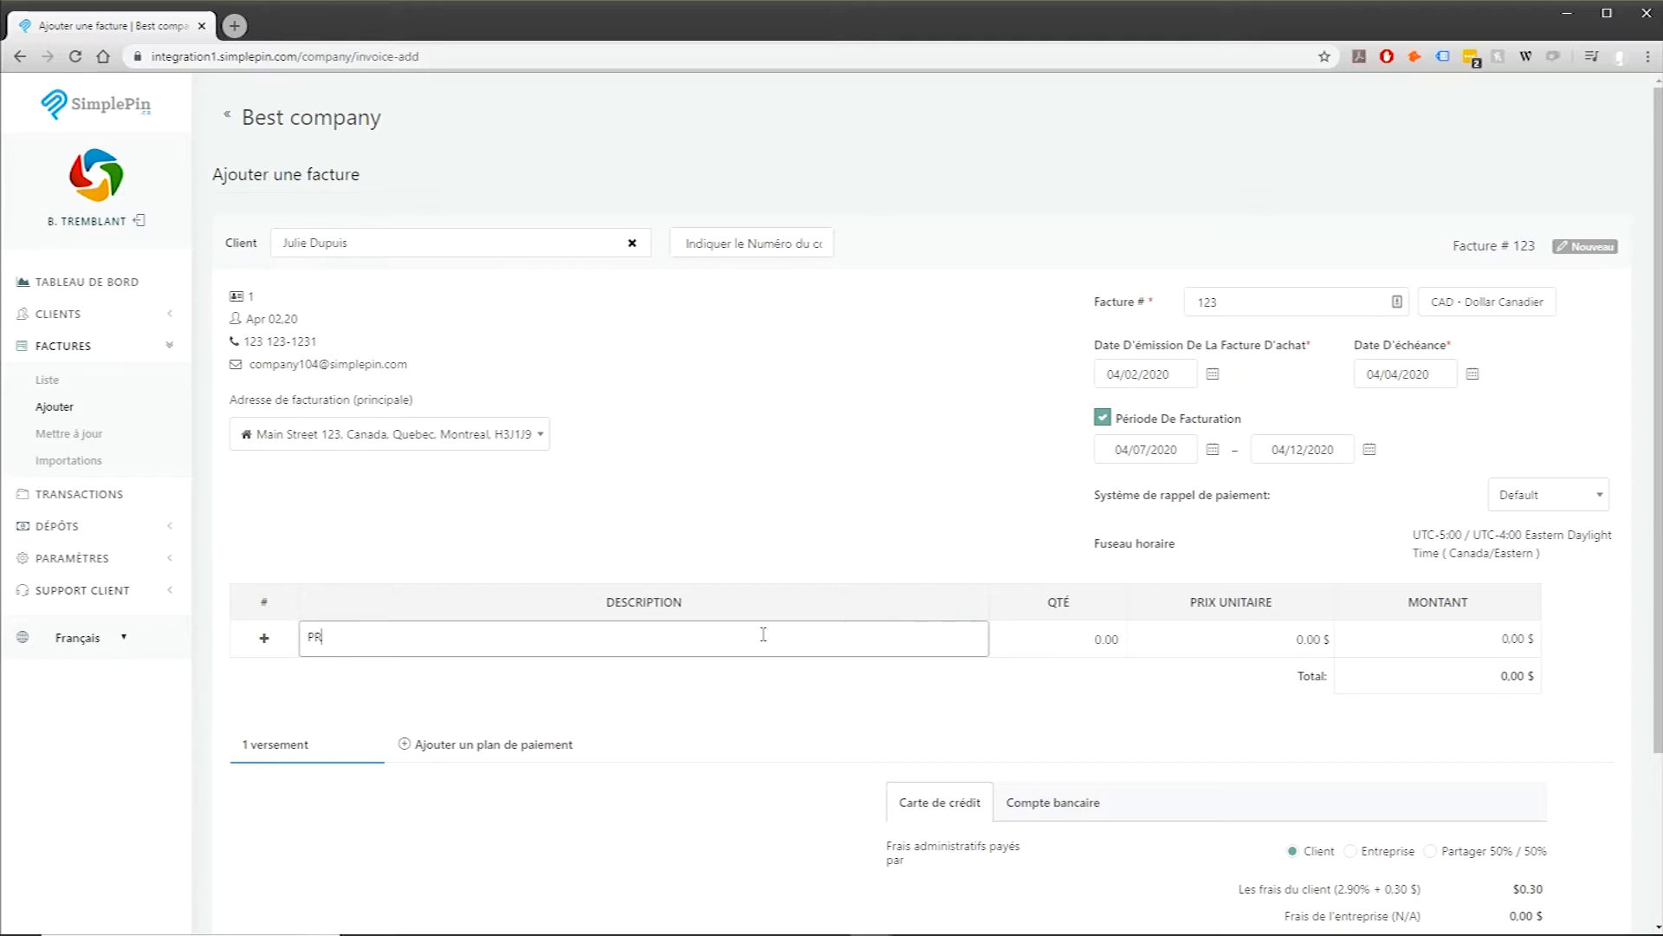
{"action": "type", "text": "roduit 1"}
{"action": "left_click", "coordinate": [1113, 639]}
{"action": "type", "text": "1"}
{"action": "left_click", "coordinate": [1267, 639]}
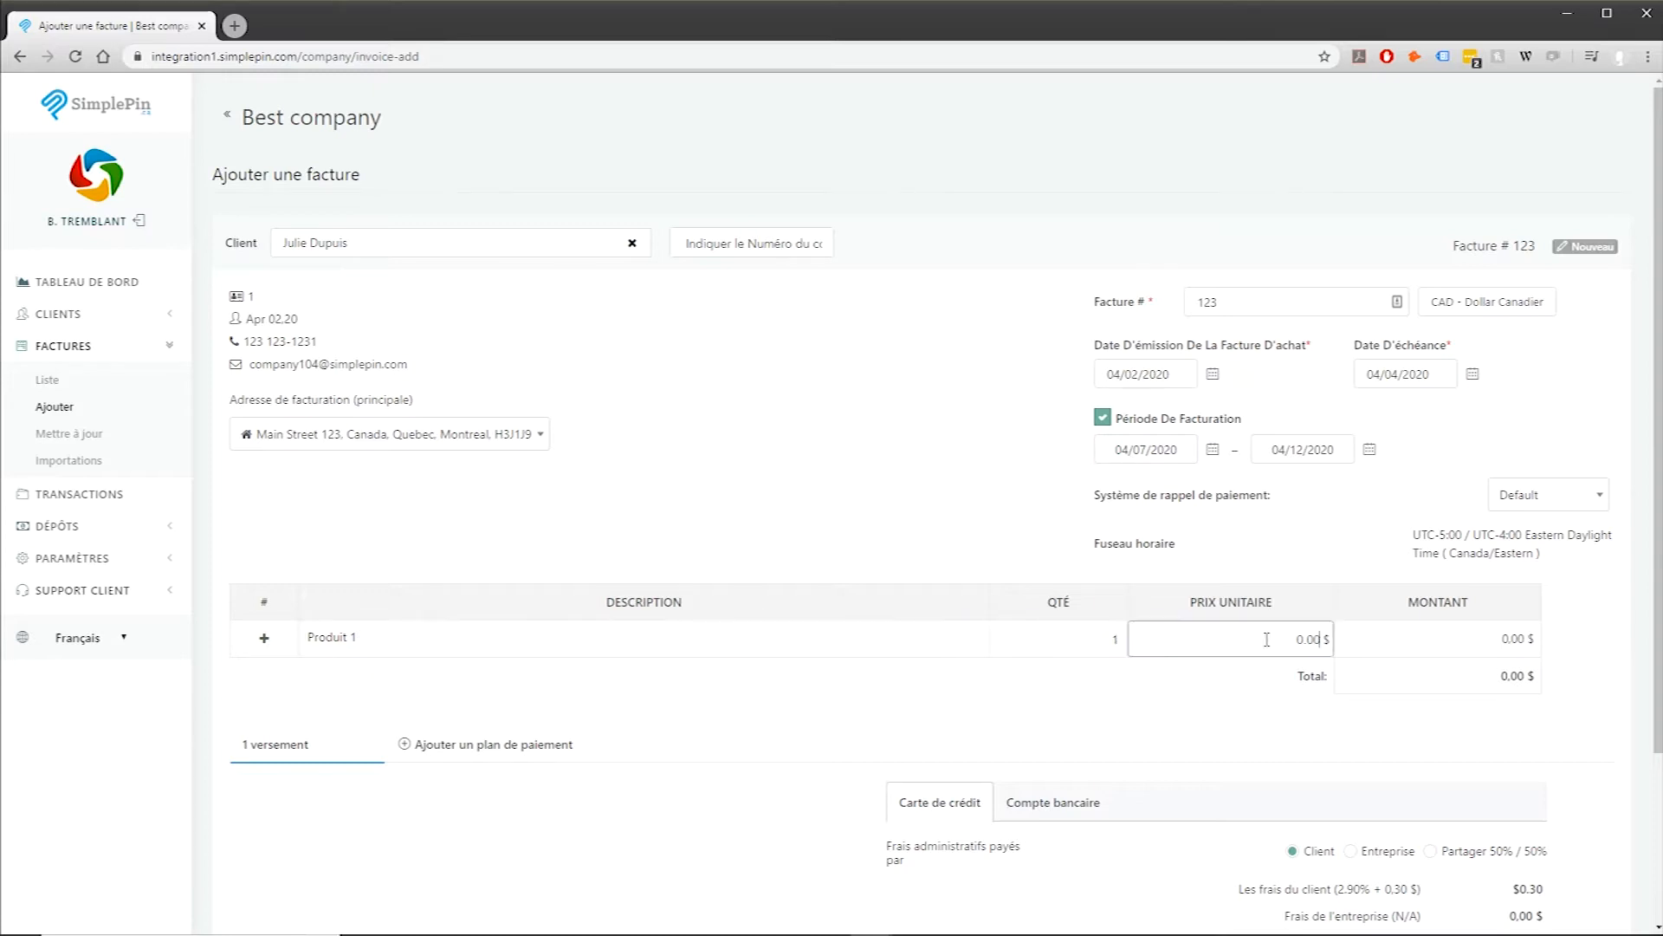
{"action": "type", "text": "10"}
Step: Add a second line item Produit 2 with quantity 2 at unit price 5
{"action": "left_click", "coordinate": [266, 642]}
{"action": "left_click", "coordinate": [362, 677]}
{"action": "type", "text": "Pr"}
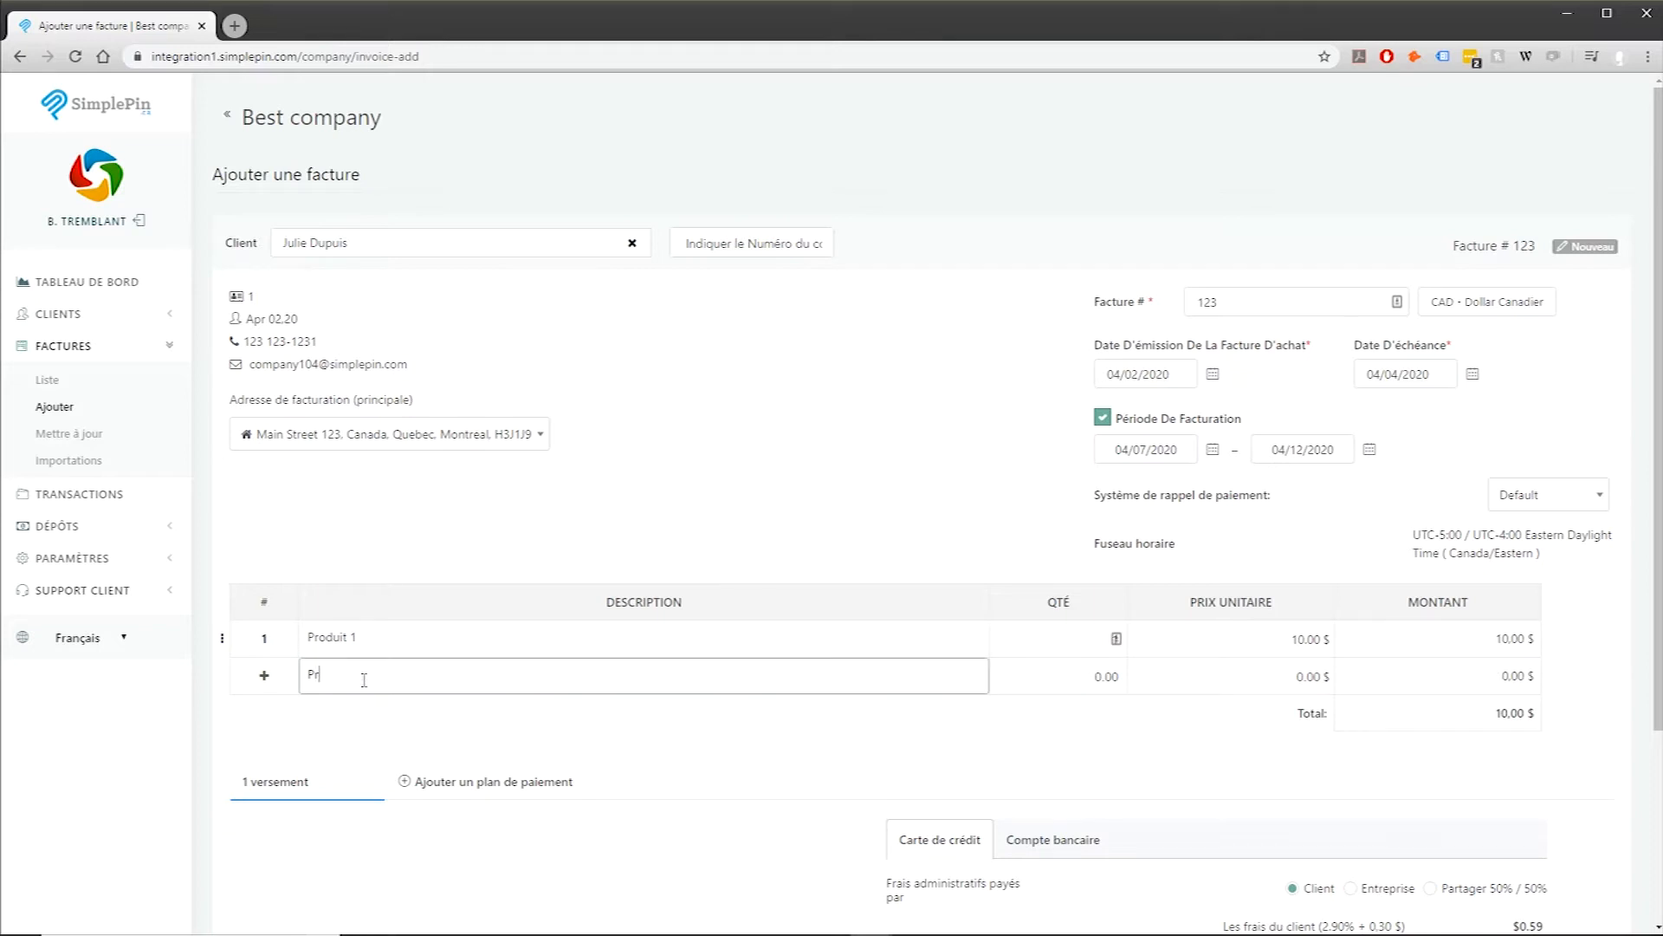
{"action": "type", "text": "oduit 2"}
{"action": "left_click", "coordinate": [1055, 681]}
{"action": "type", "text": "2"}
{"action": "left_click", "coordinate": [1164, 690]}
{"action": "type", "text": "5"}
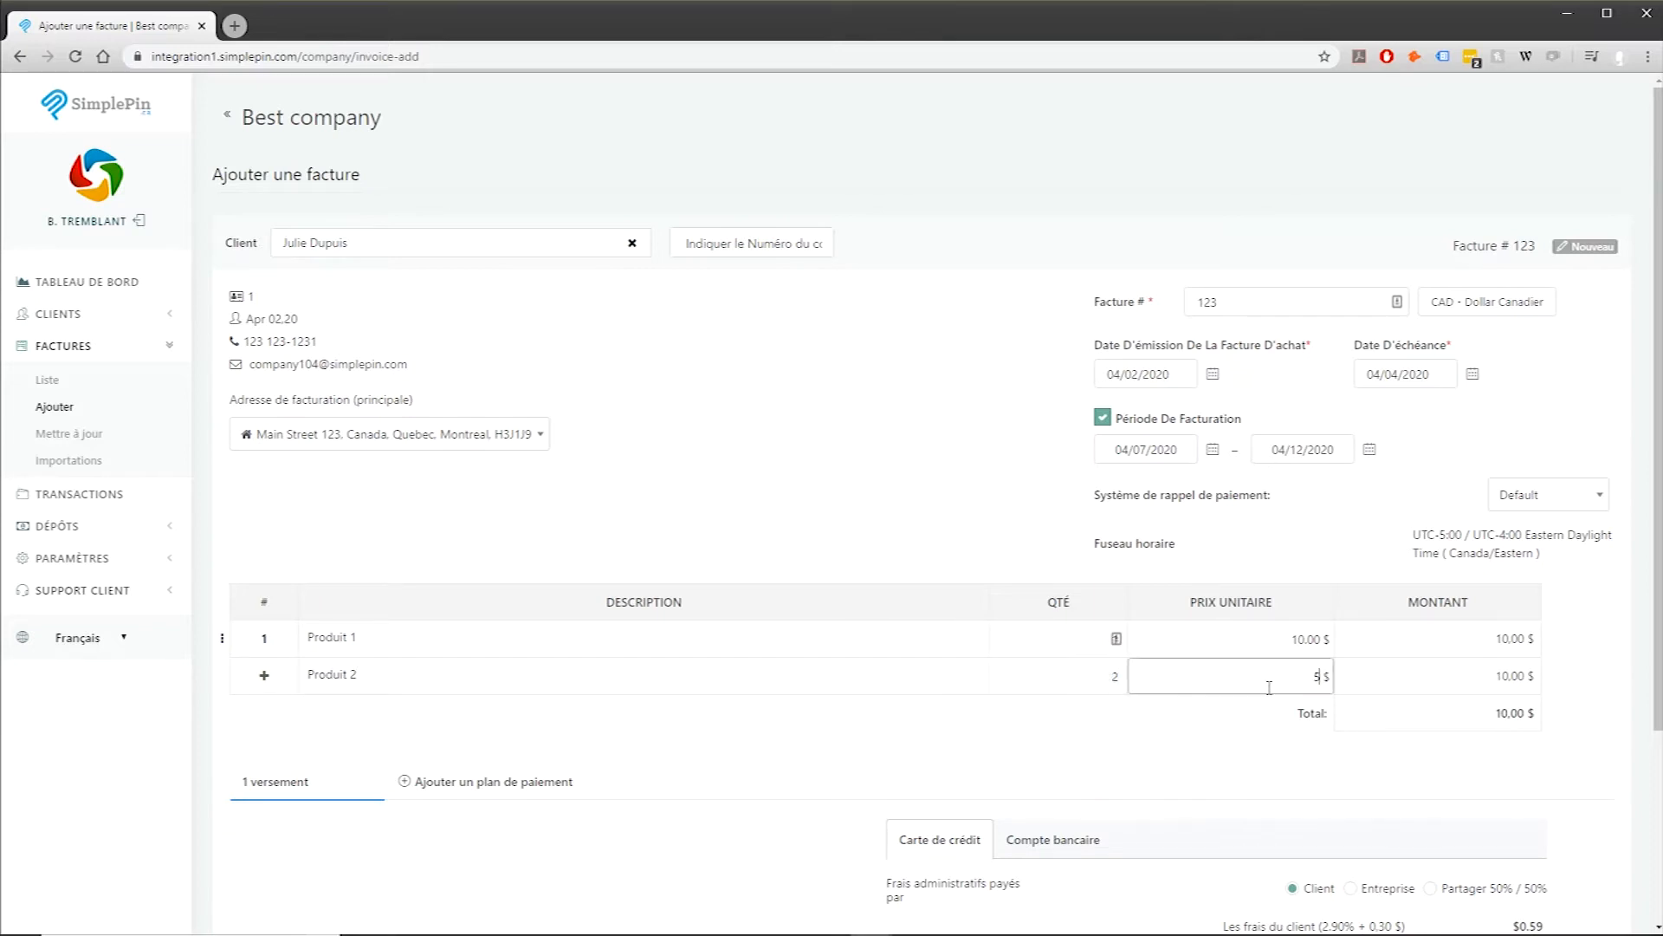
Step: Add a third line item Produit 3 with quantity 3 at unit price 3
{"action": "left_click", "coordinate": [268, 687]}
{"action": "left_click", "coordinate": [335, 713]}
{"action": "type", "text": "Produit 3"}
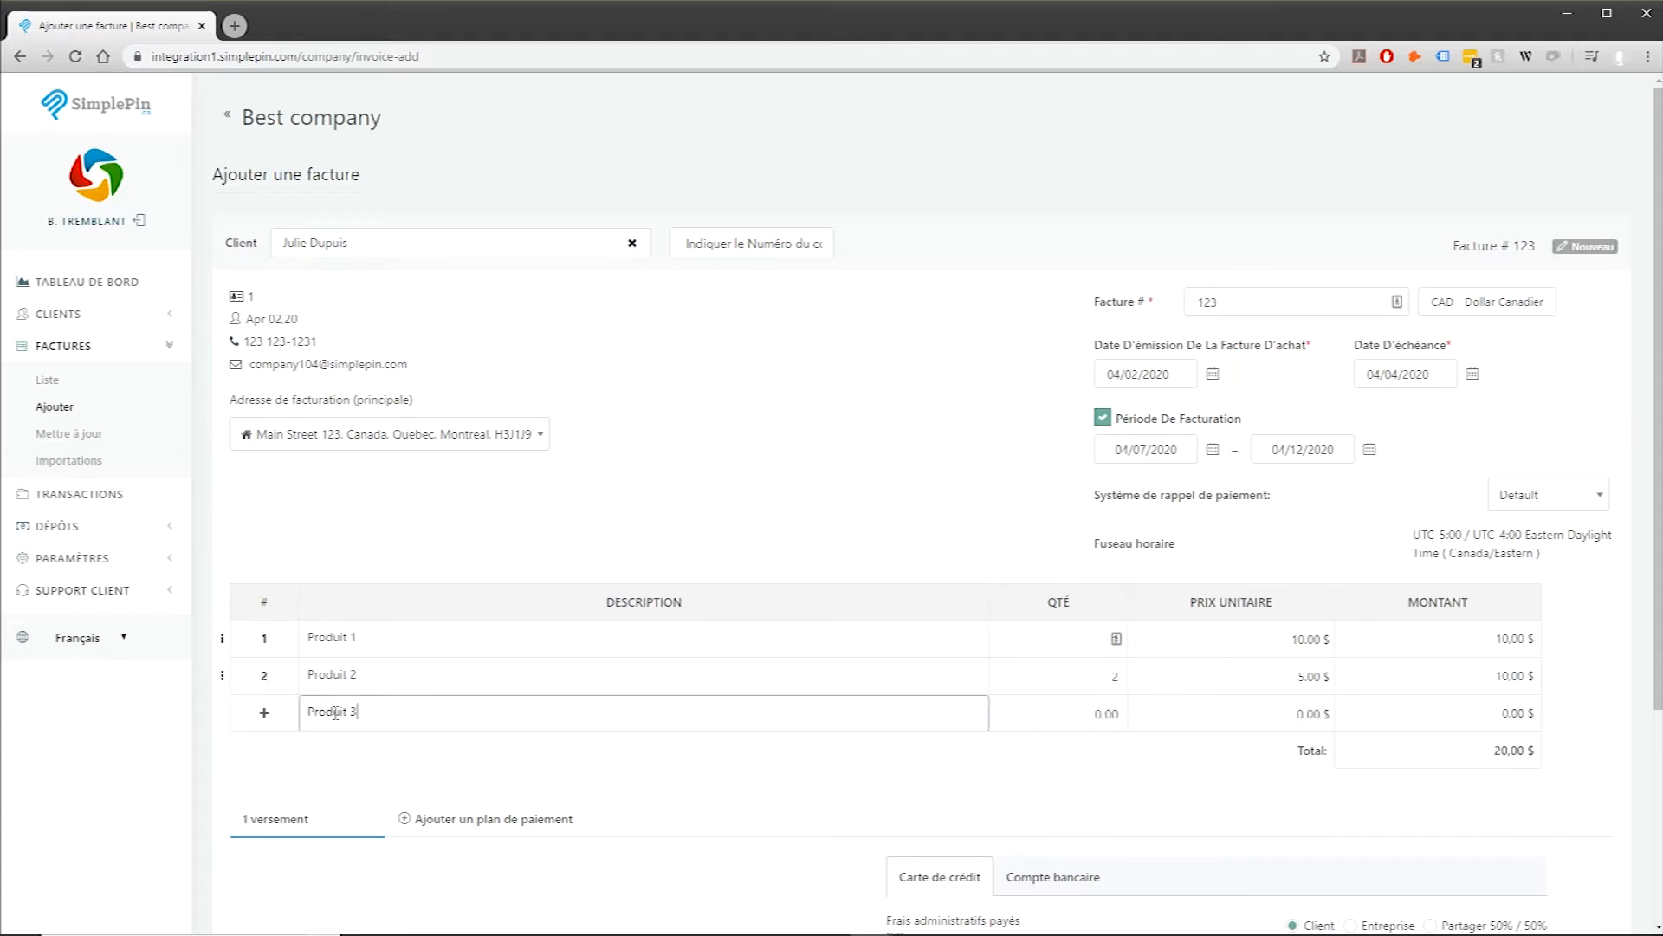
{"action": "left_click", "coordinate": [1090, 710]}
{"action": "type", "text": "3"}
{"action": "left_click", "coordinate": [1331, 727]}
{"action": "type", "text": "3"}
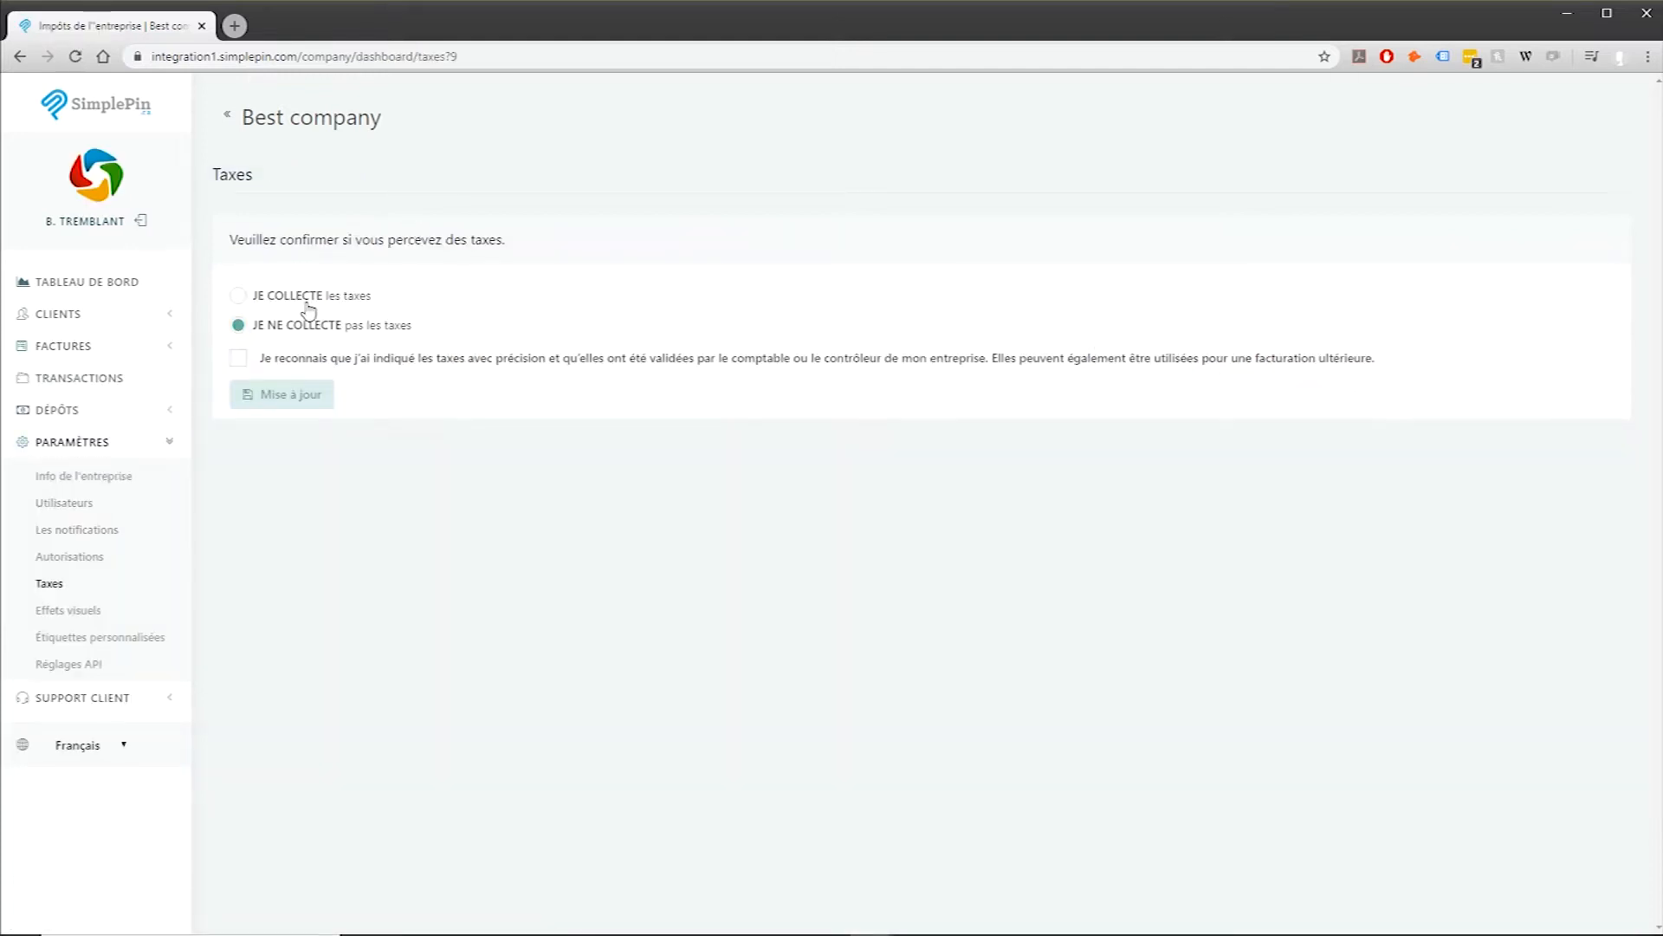
Step: Choose JE COLLECTE les taxes, accept responsibility, and save the tax settings
{"action": "left_click", "coordinate": [260, 295]}
{"action": "left_click", "coordinate": [242, 361]}
{"action": "left_click", "coordinate": [282, 394]}
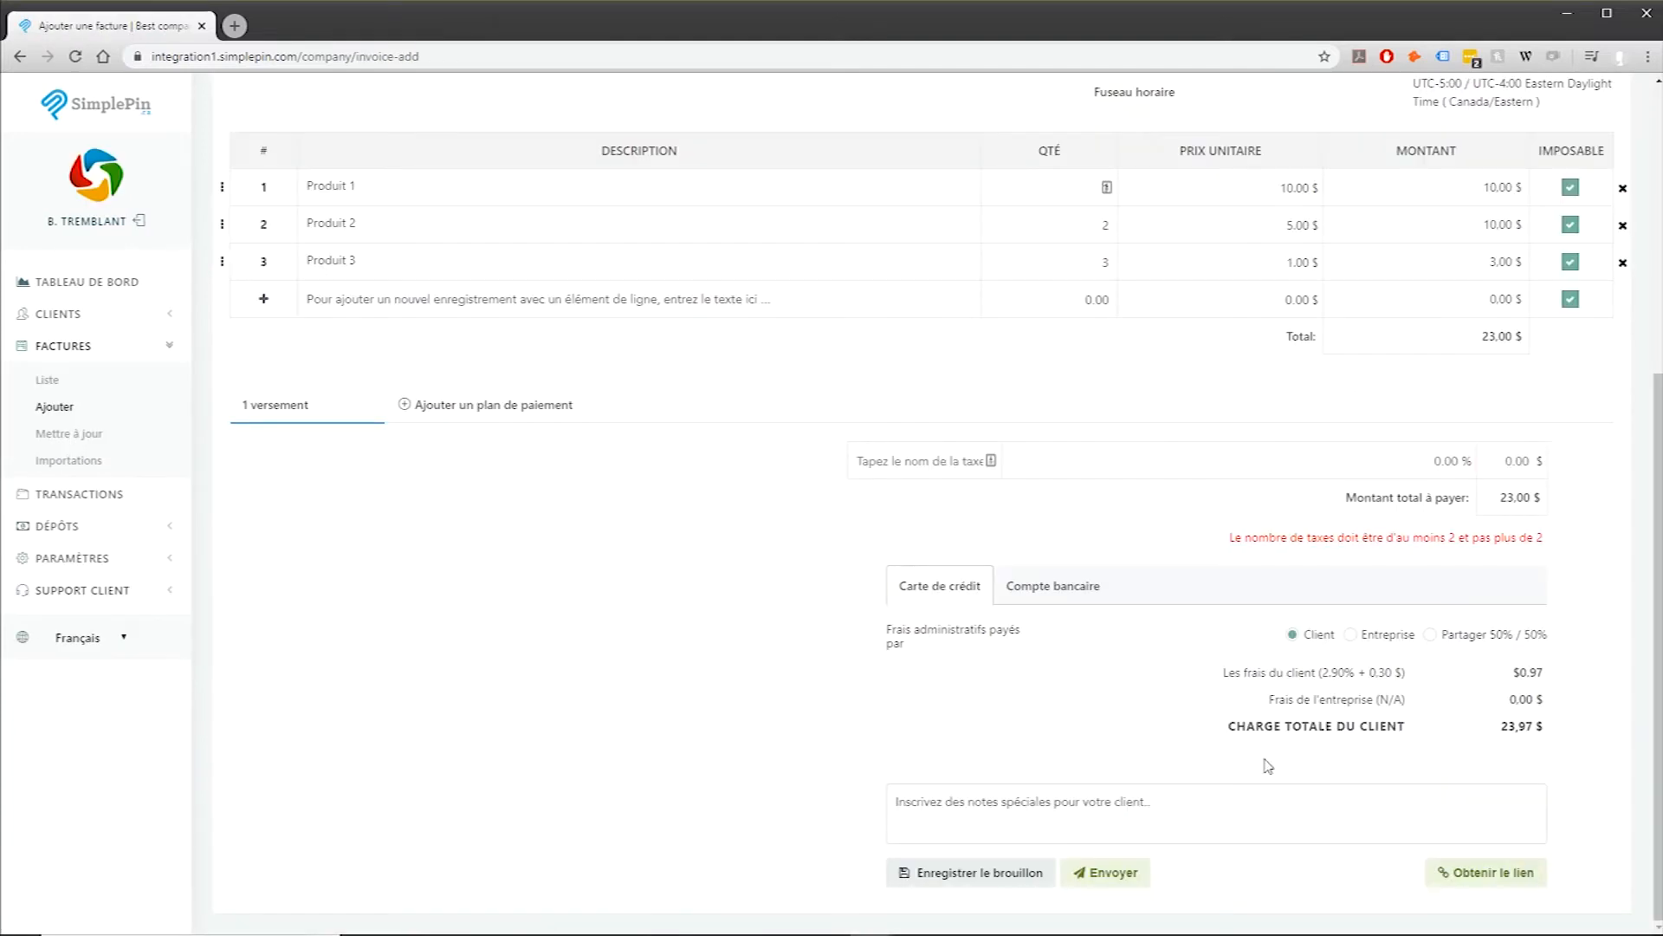
Step: Add taxes TPS at 5 % and TVQ at 9.975 % to the invoice
{"action": "left_click", "coordinate": [932, 456]}
{"action": "type", "text": "TPS"}
{"action": "left_click", "coordinate": [1423, 461]}
{"action": "type", "text": "5"}
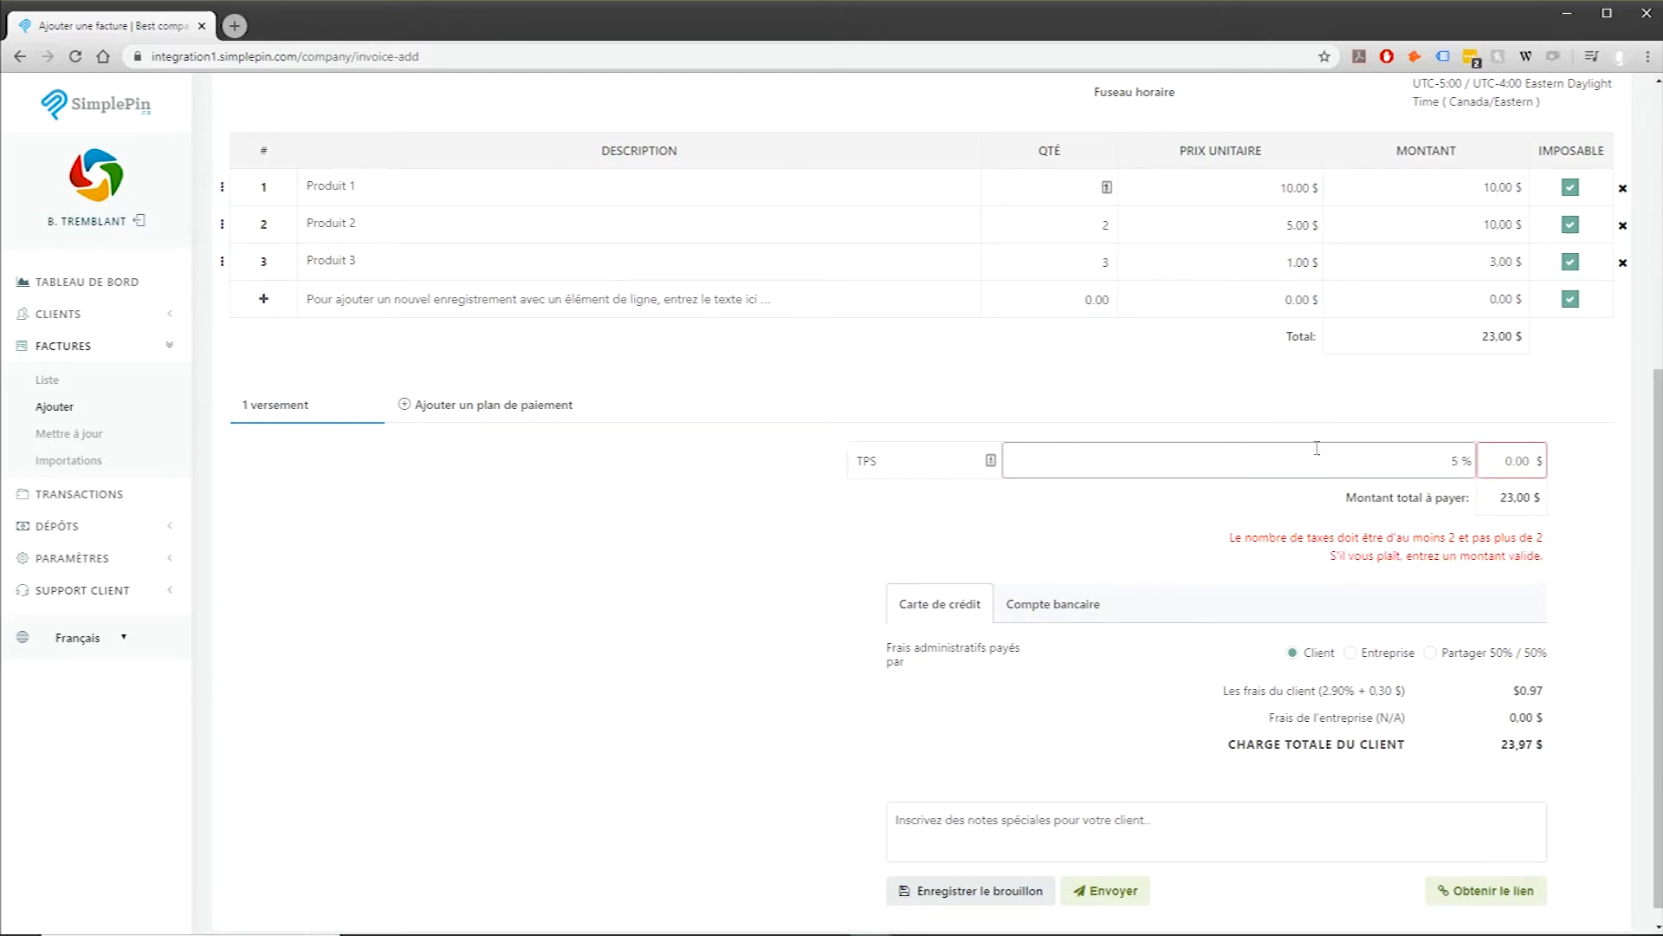
{"action": "left_click", "coordinate": [1344, 520]}
{"action": "left_click", "coordinate": [921, 500]}
{"action": "type", "text": "TVQ"}
{"action": "left_click", "coordinate": [1453, 497]}
{"action": "type", "text": "9.975"}
{"action": "left_click", "coordinate": [1297, 595]}
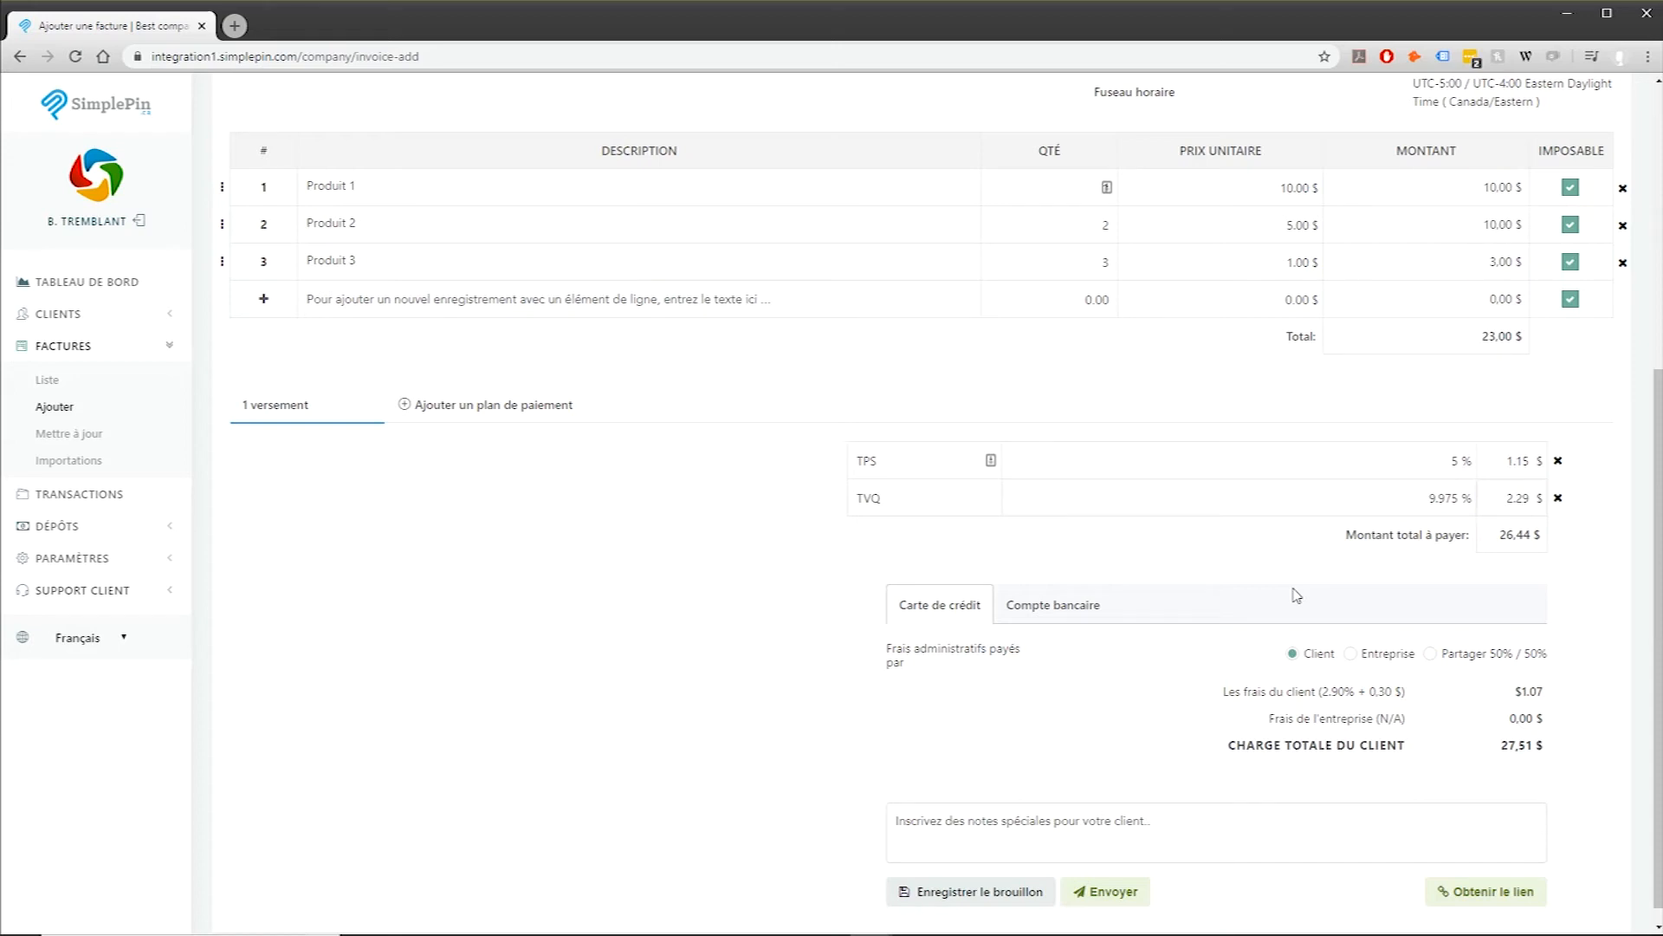
{"action": "scroll", "coordinate": [1296, 594], "scroll_direction": "down", "scroll_amount": 1}
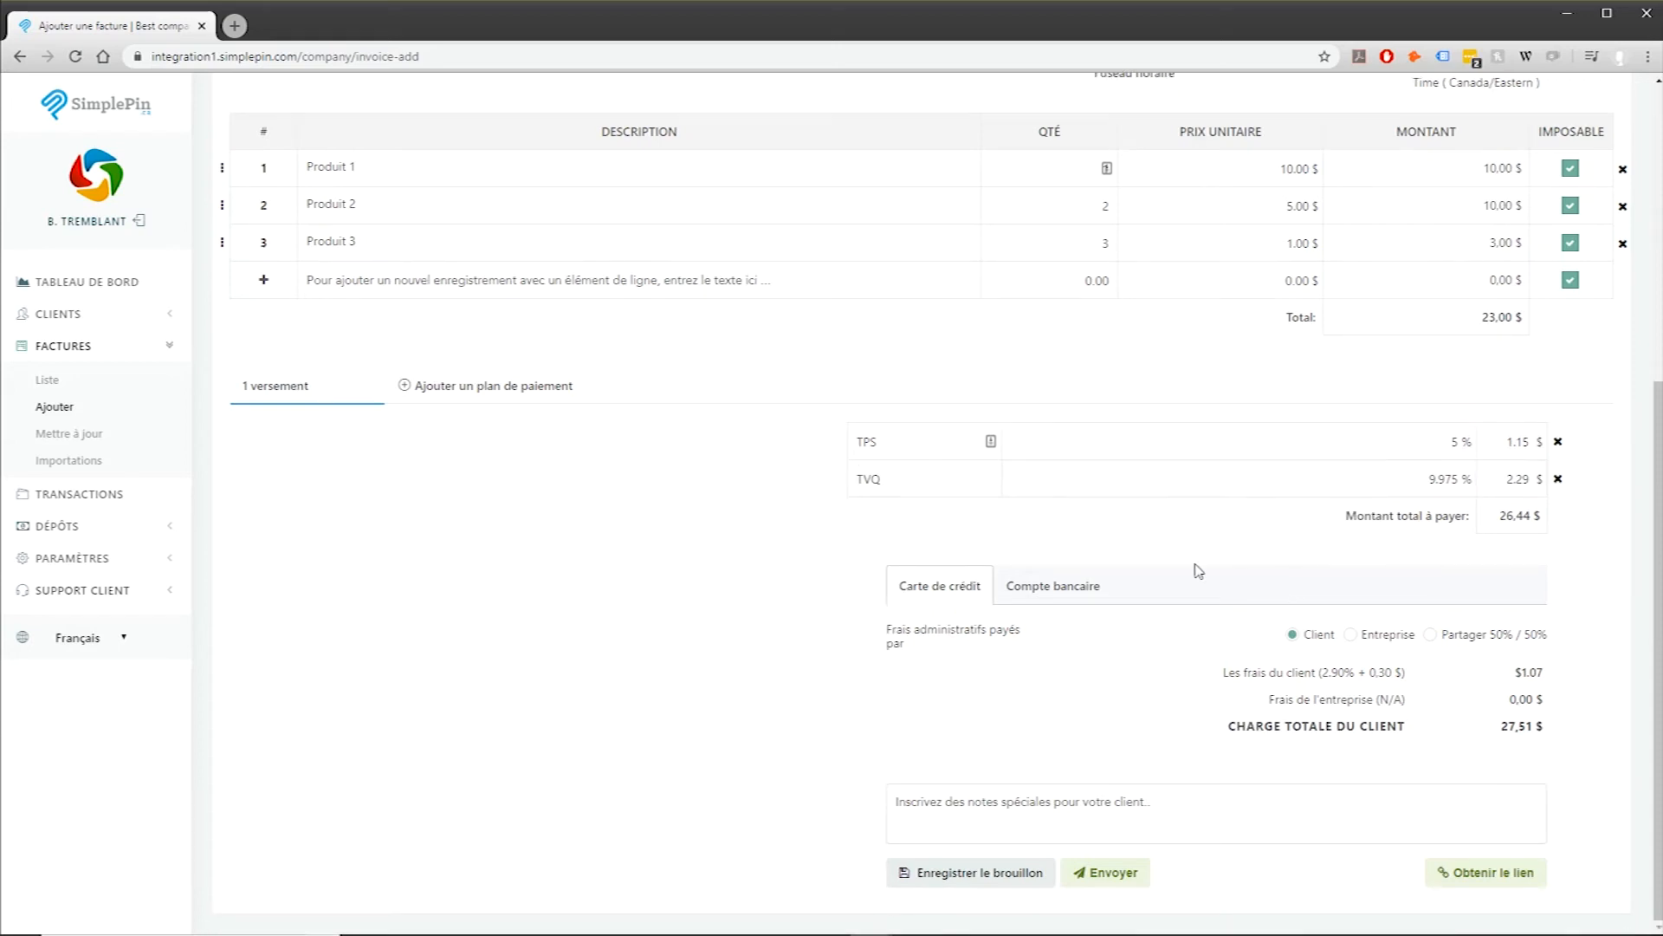
Step: Review the Compte bancaire fee options, then return to Carte de crédit fees
{"action": "left_click", "coordinate": [1079, 590]}
{"action": "left_click", "coordinate": [1351, 639]}
{"action": "left_click", "coordinate": [1444, 646]}
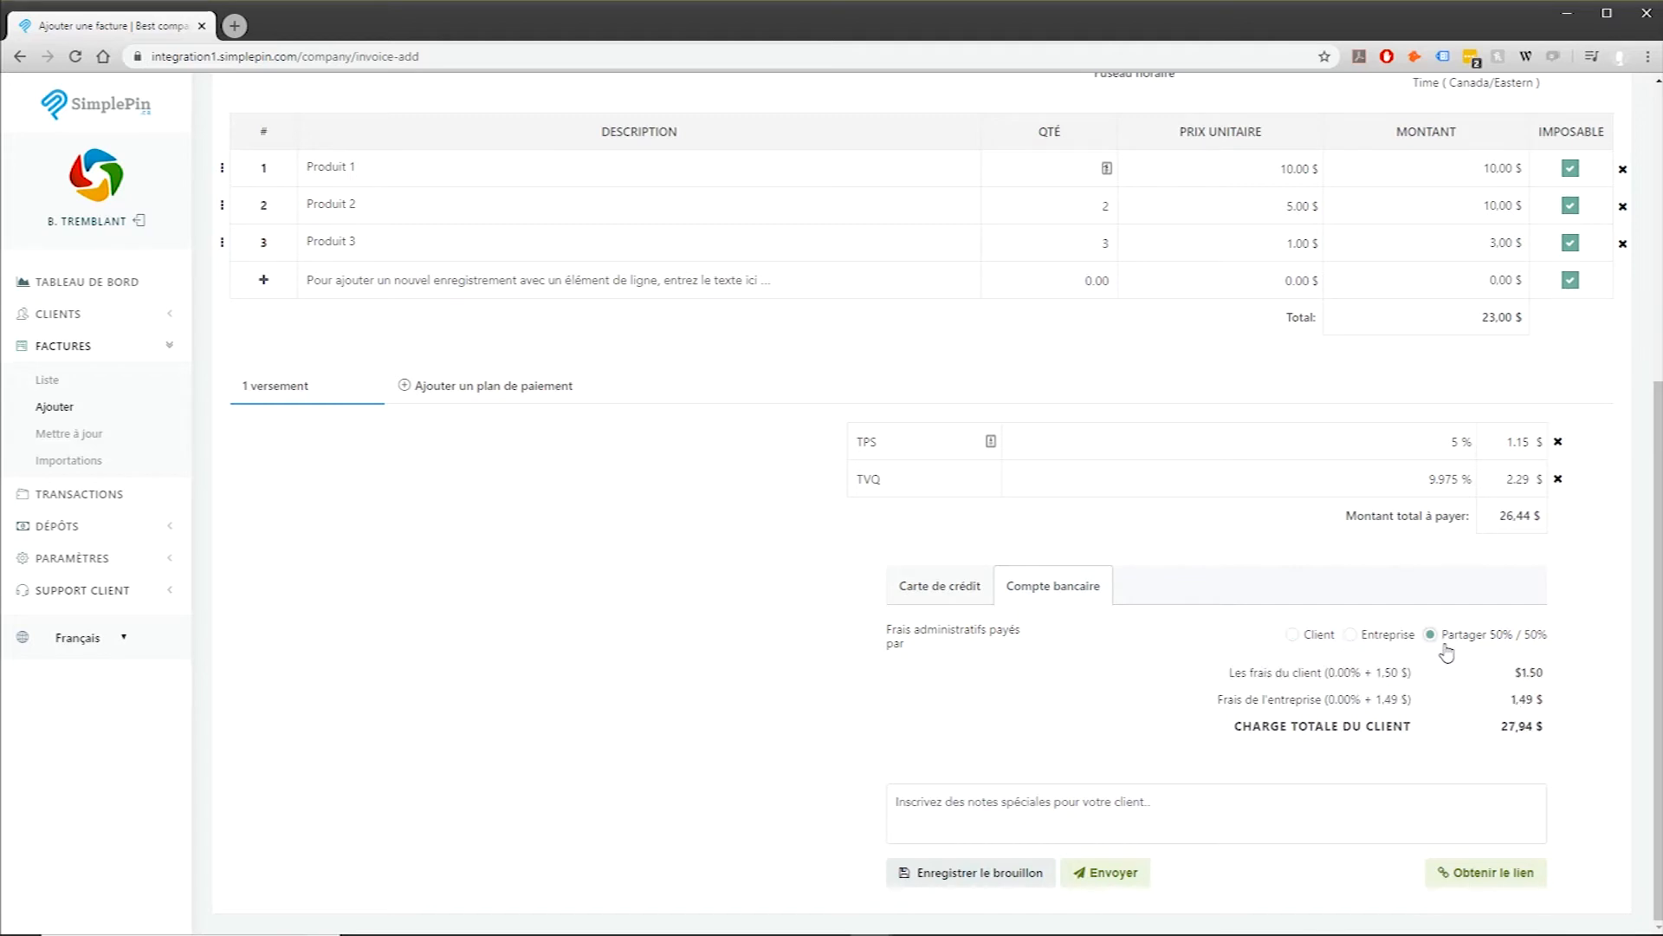
{"action": "left_click", "coordinate": [951, 589]}
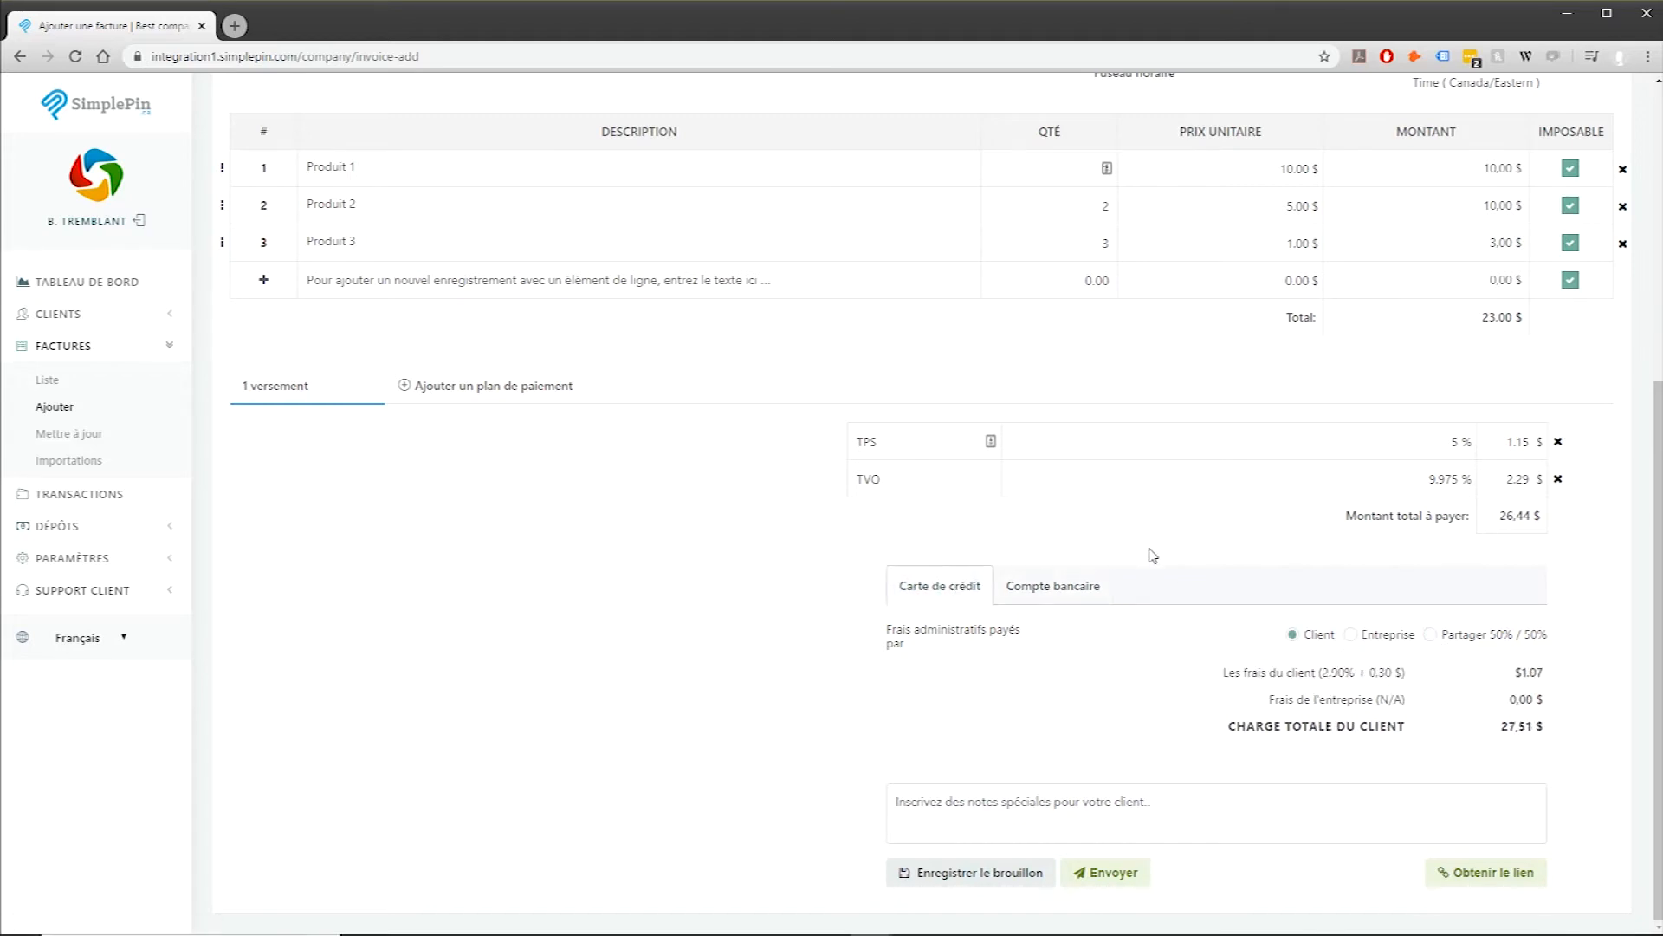
Step: Add the client note 'Merci beaucoup' and send the invoice
{"action": "left_click", "coordinate": [1074, 807]}
{"action": "type", "text": "Merci beaucoup"}
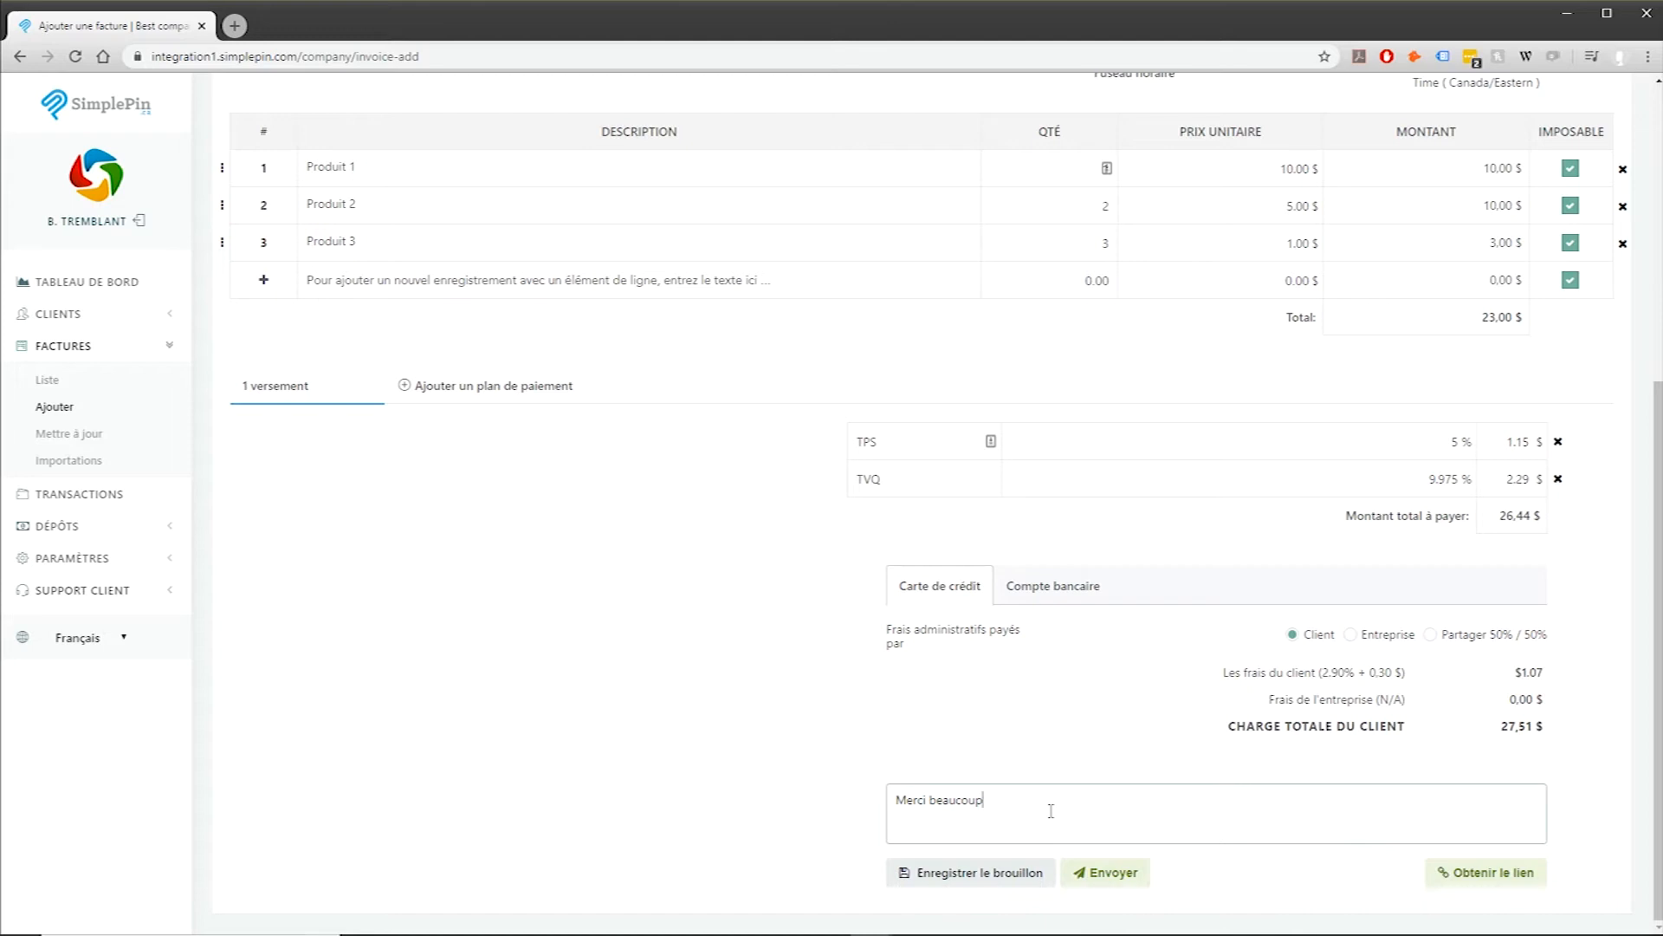
{"action": "left_click", "coordinate": [1123, 875]}
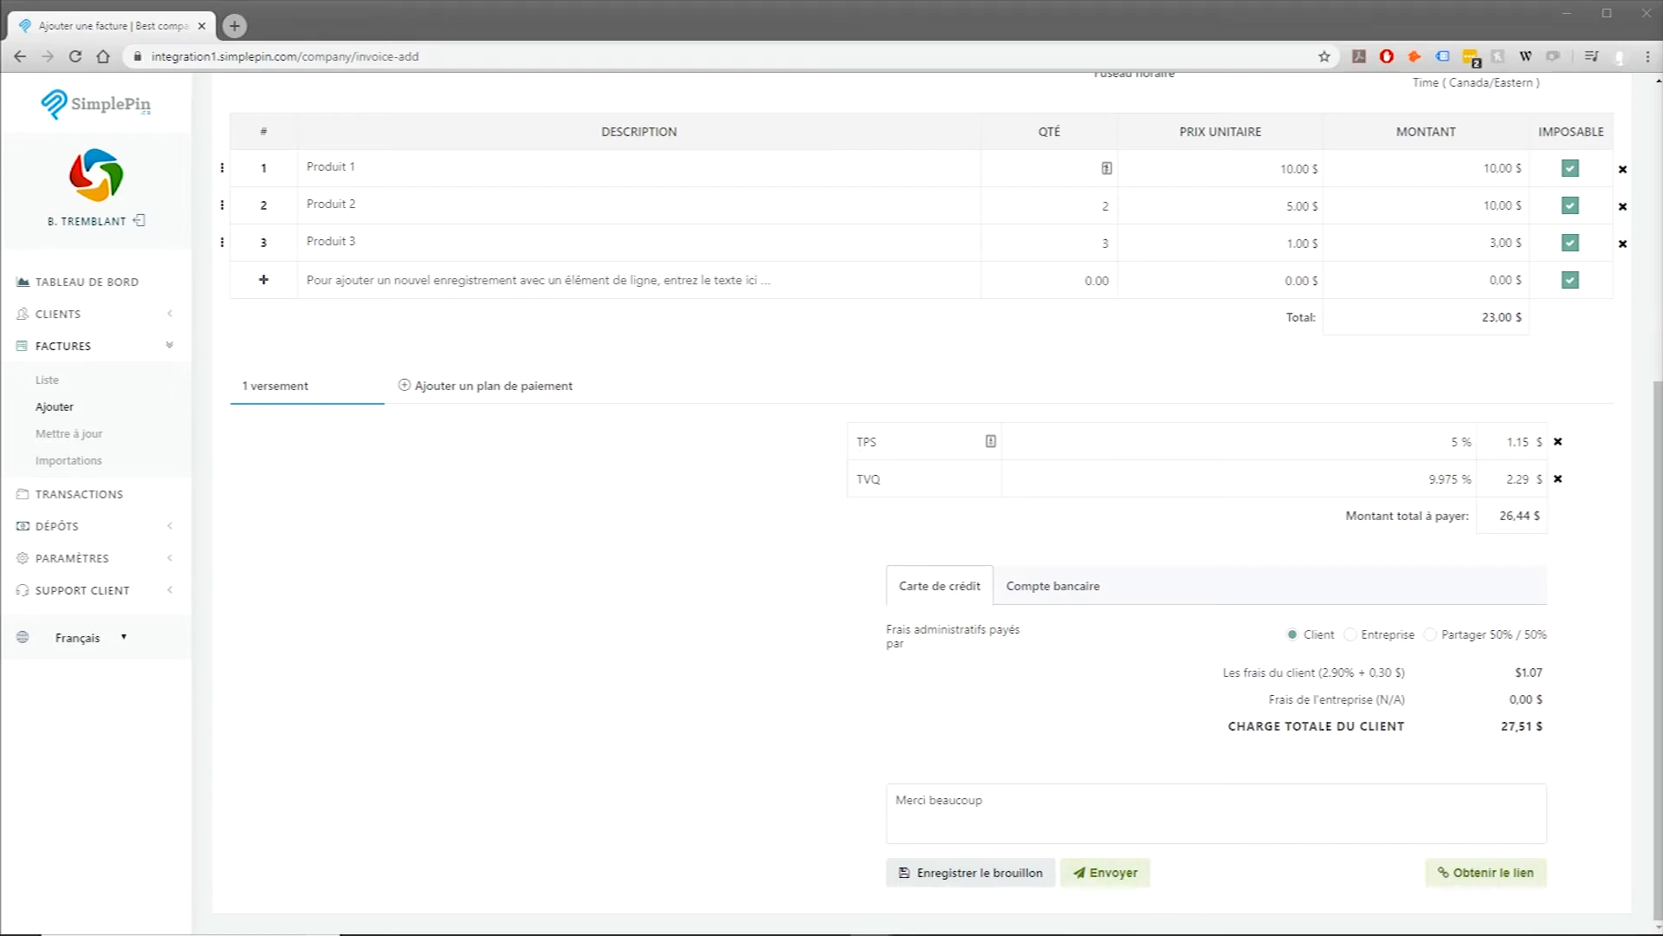
Step: Finish sending and open the sent 26.44 $ invoice for editing from the list
{"action": "left_click", "coordinate": [1118, 882]}
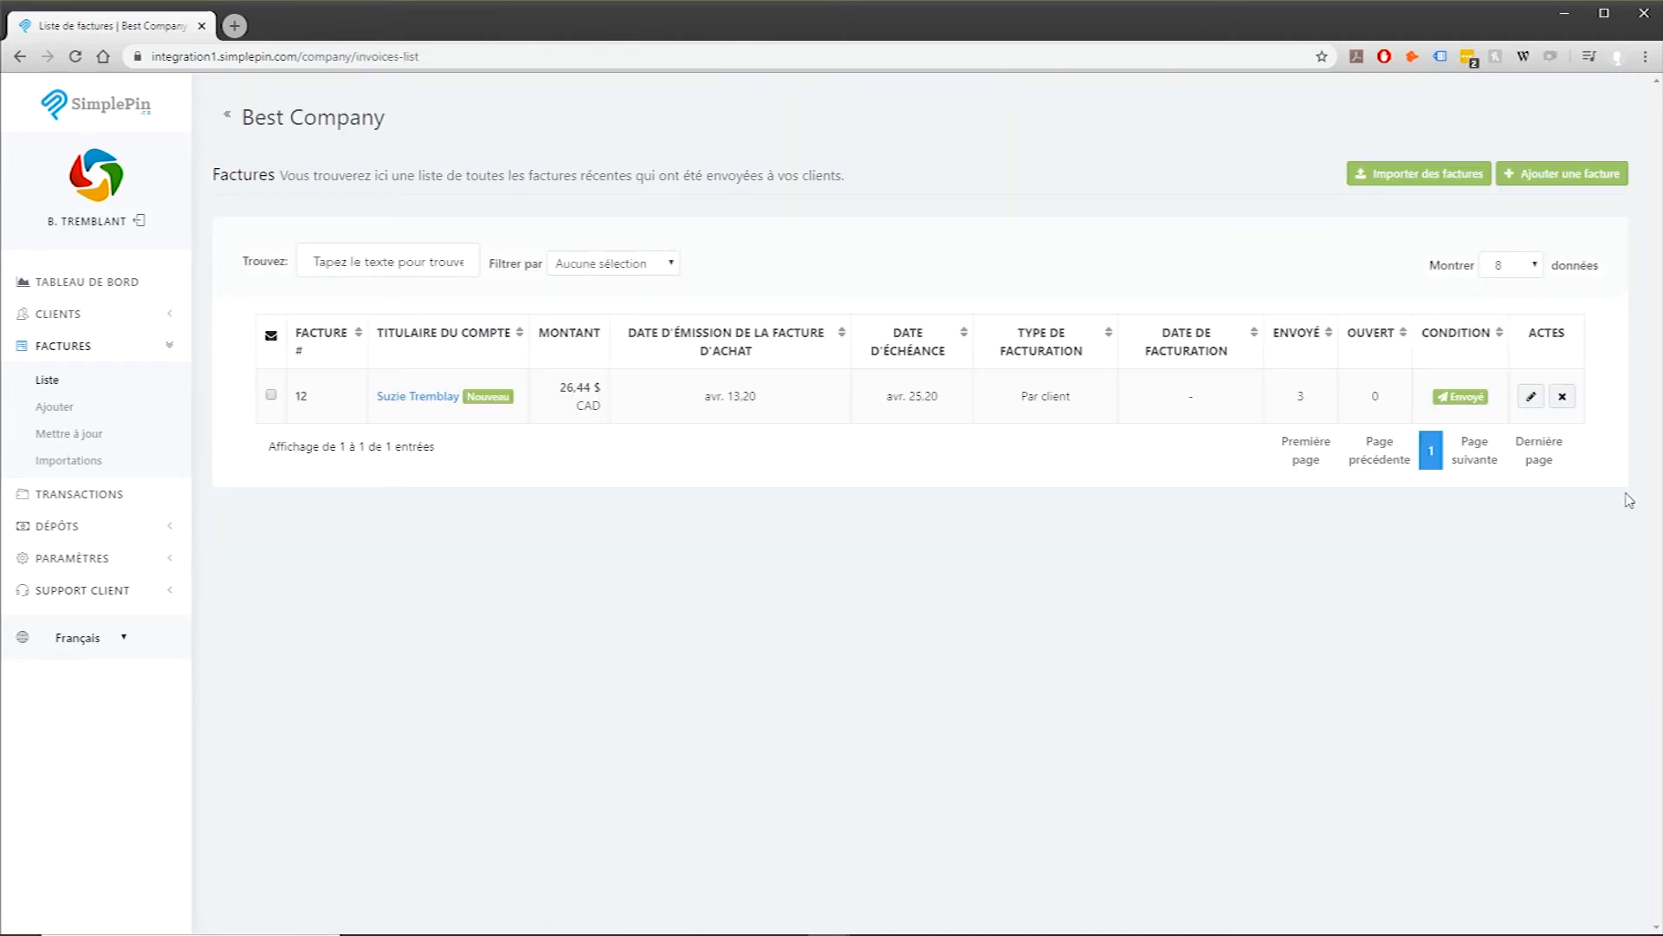
{"action": "left_click", "coordinate": [1538, 398]}
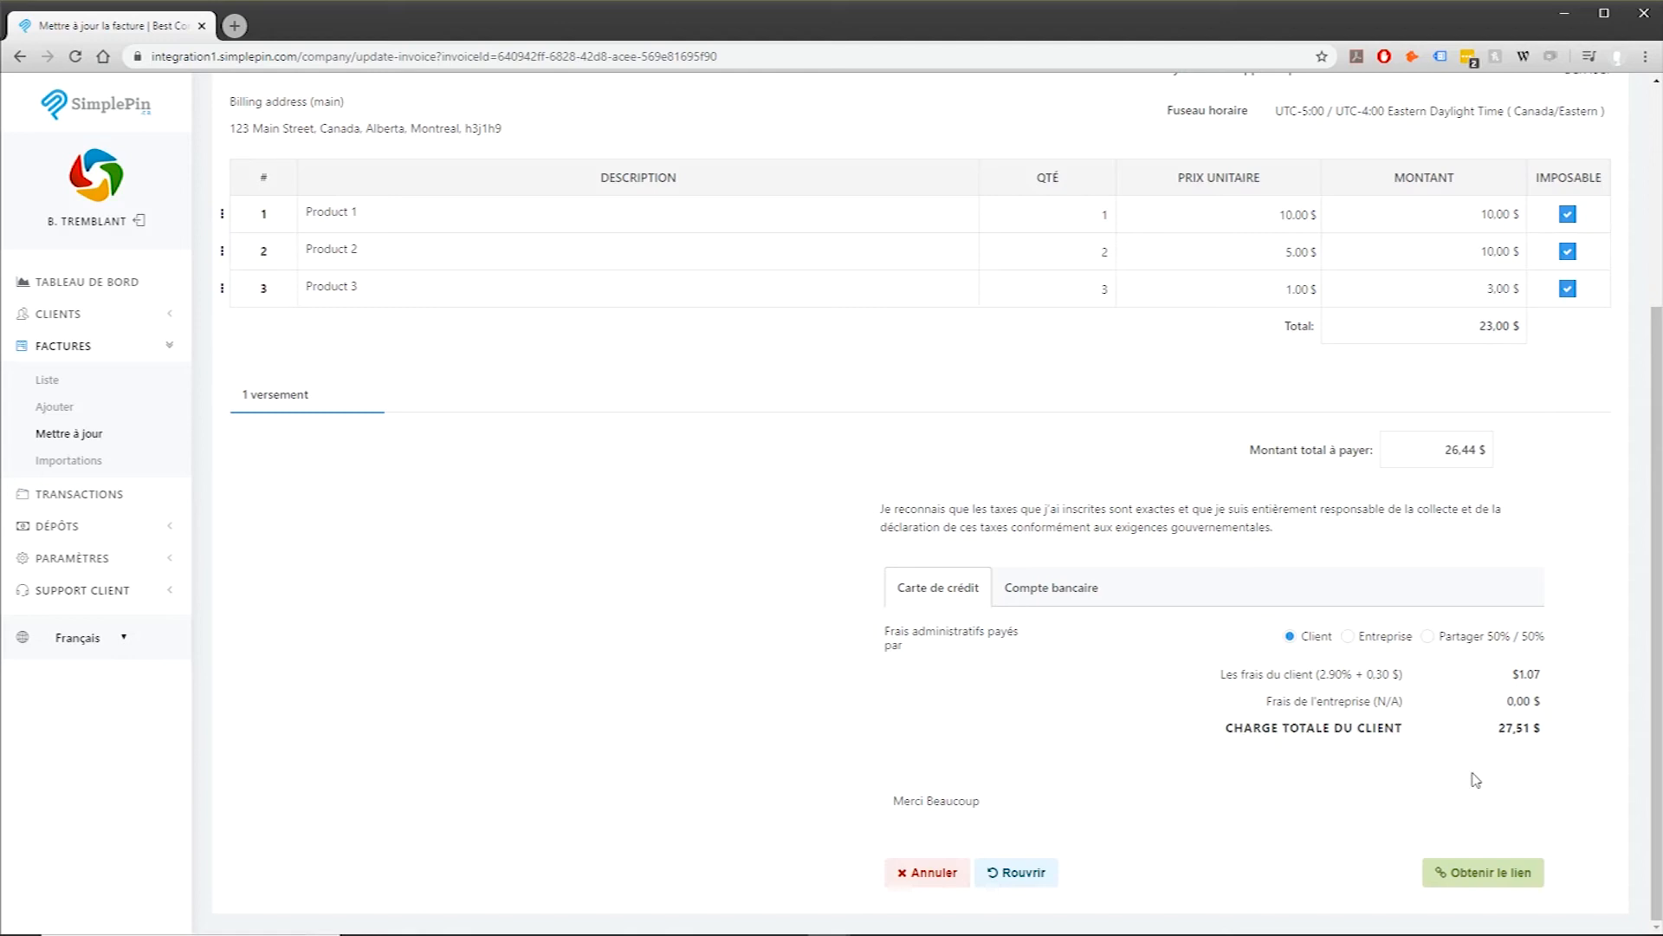
Step: Open Obtenir le lien and copy the Bouton de facturation (grand)
{"action": "left_click", "coordinate": [1488, 880]}
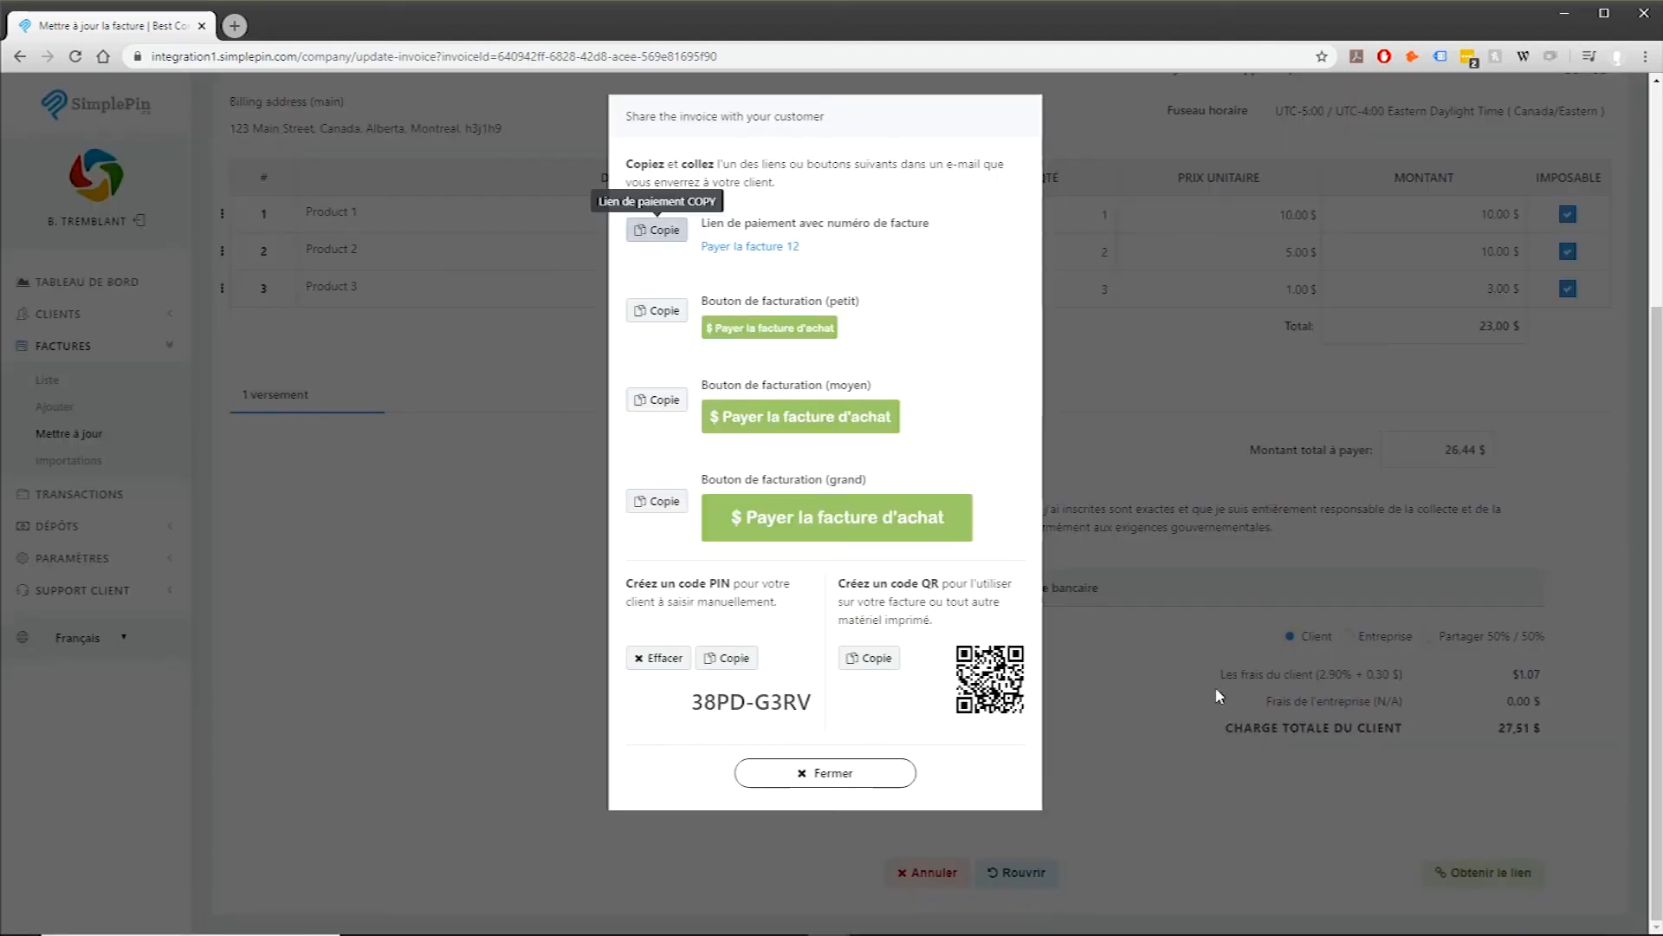
{"action": "left_click", "coordinate": [663, 503]}
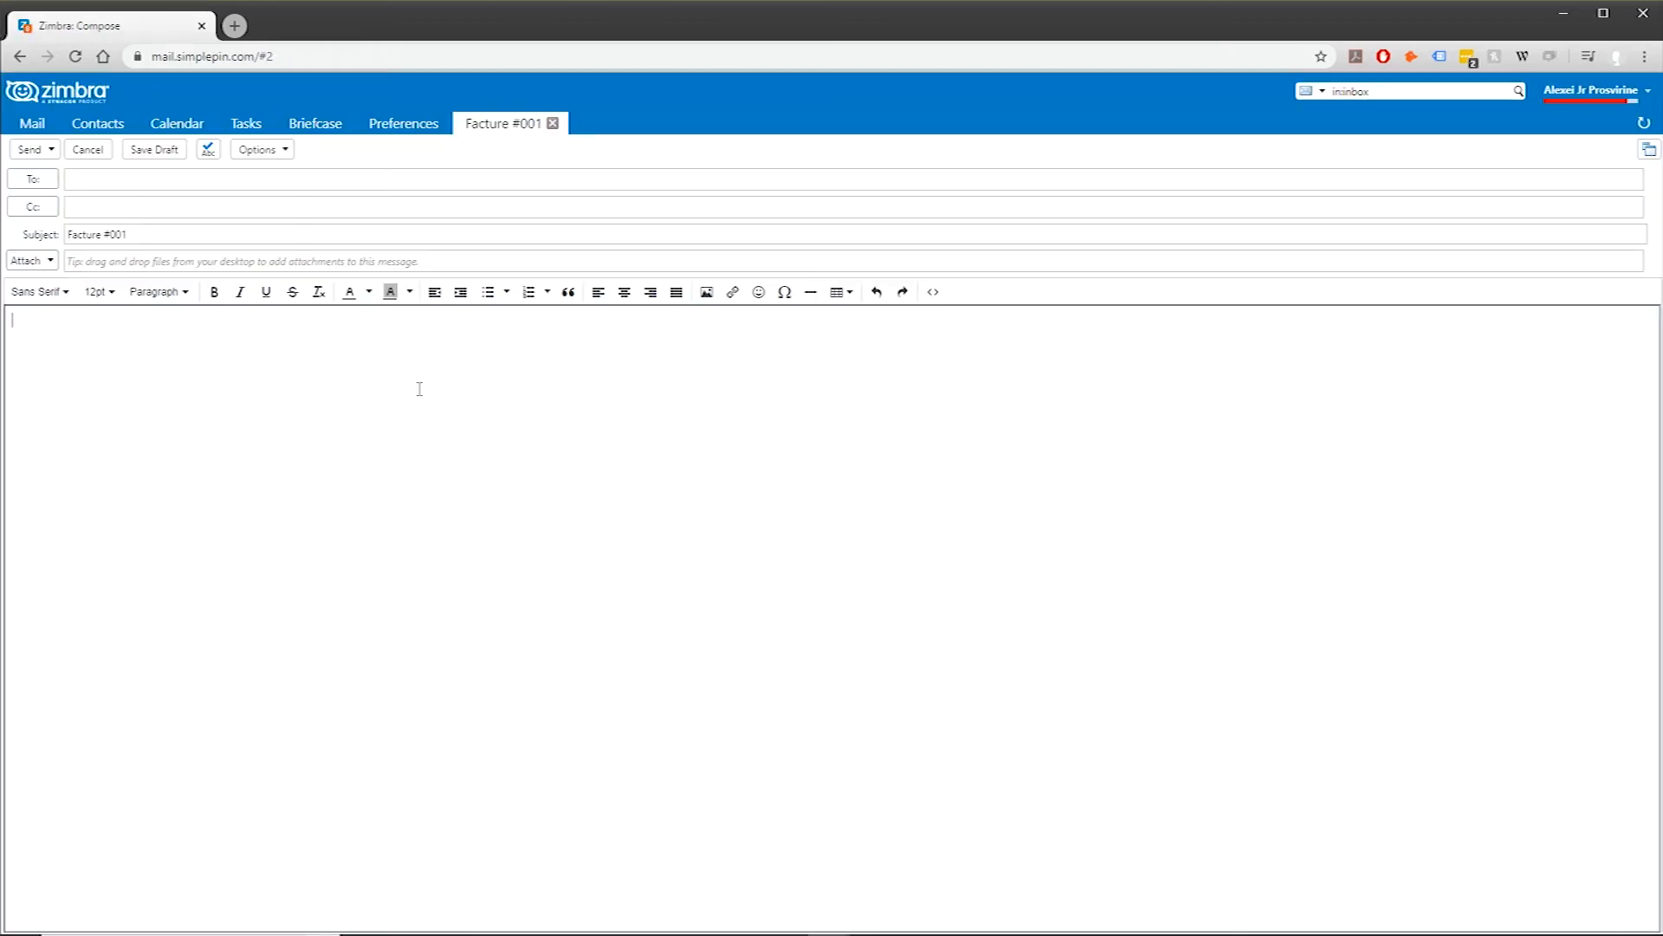
Step: Paste the pay-invoice button into the message body and start entering the recipient's e-mail address
{"action": "key", "text": "ctrl+v"}
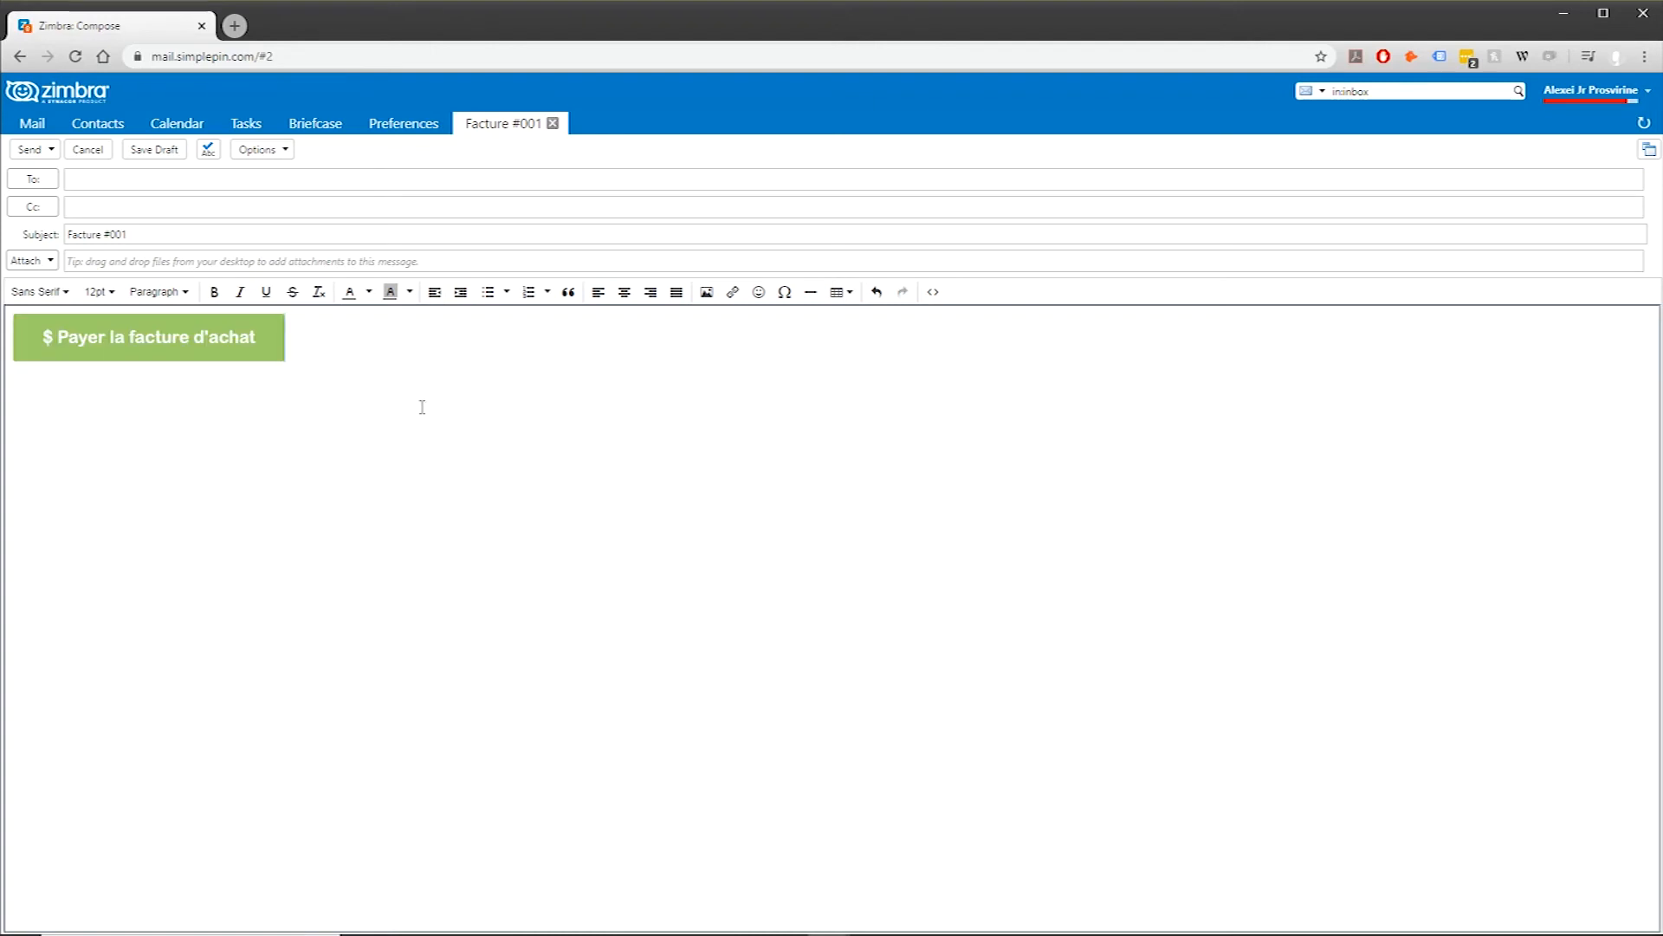
{"action": "left_click", "coordinate": [131, 176]}
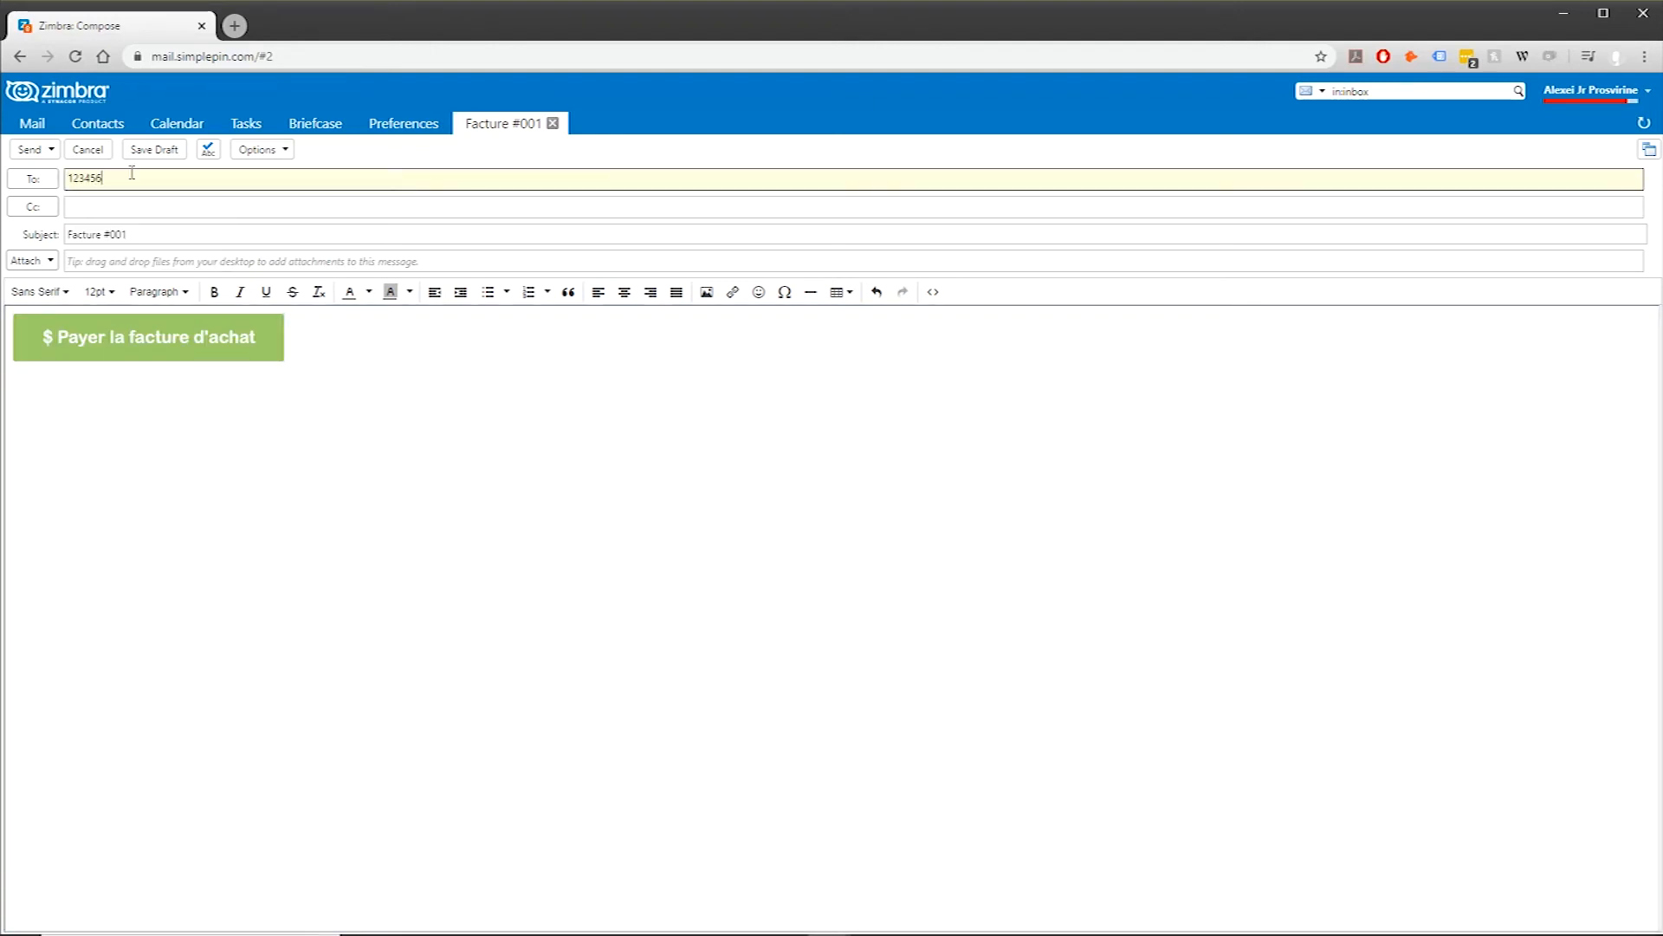
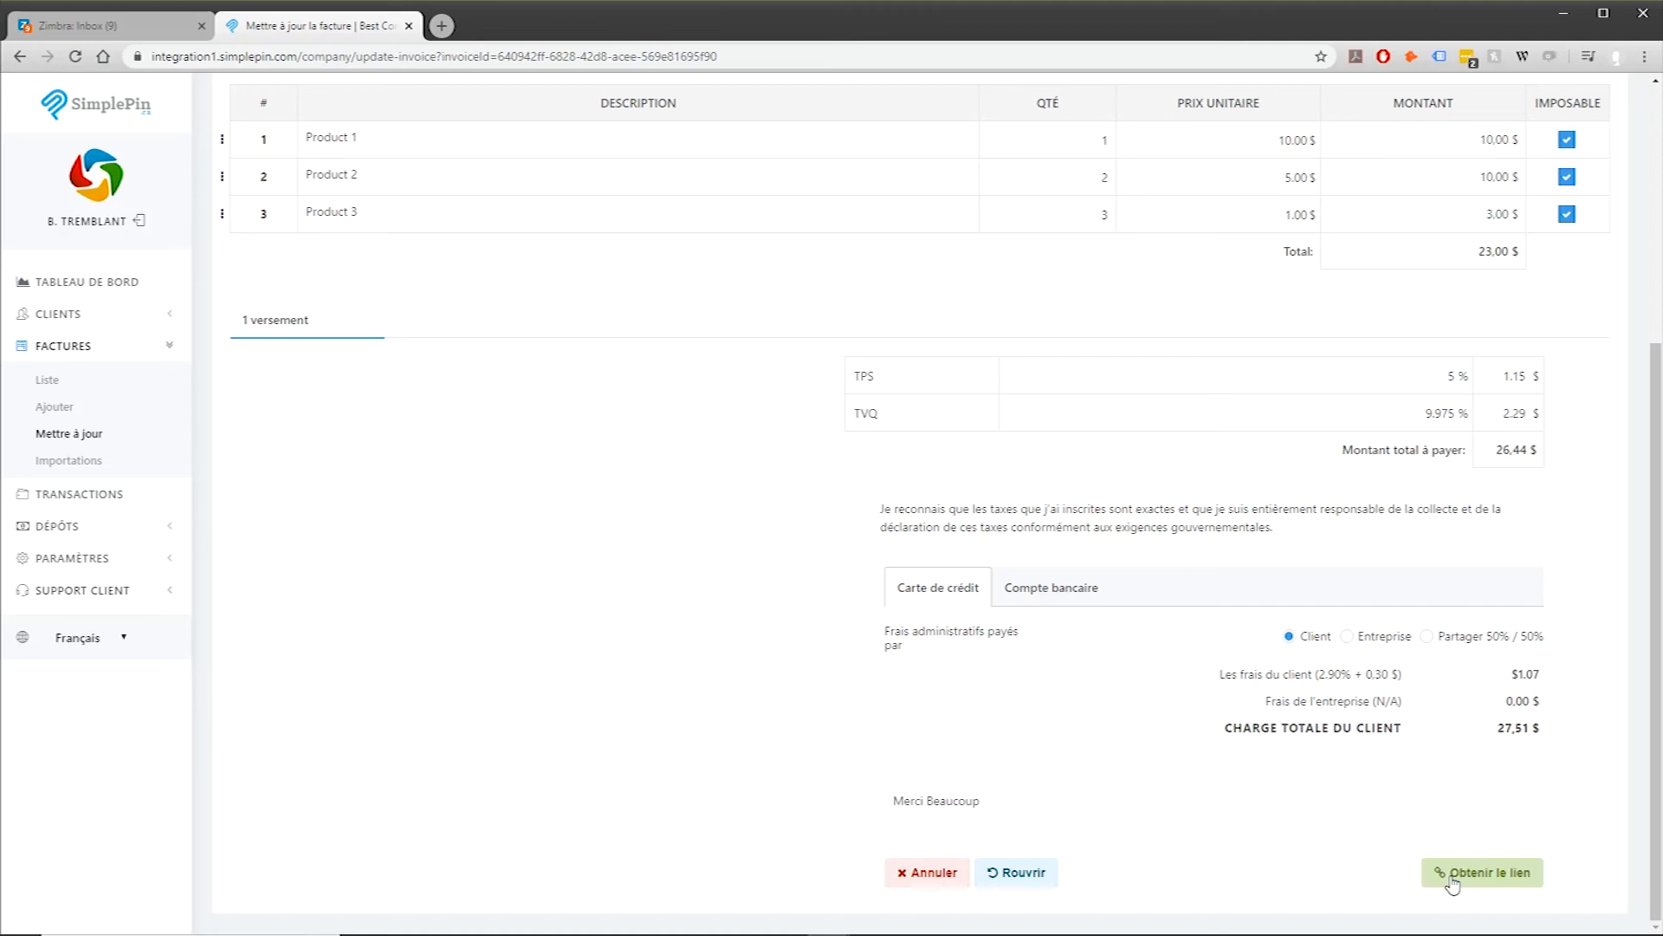
Step: Copy invoice 12's payment QR code from the Obtenir le lien share options
{"action": "left_click", "coordinate": [1452, 875]}
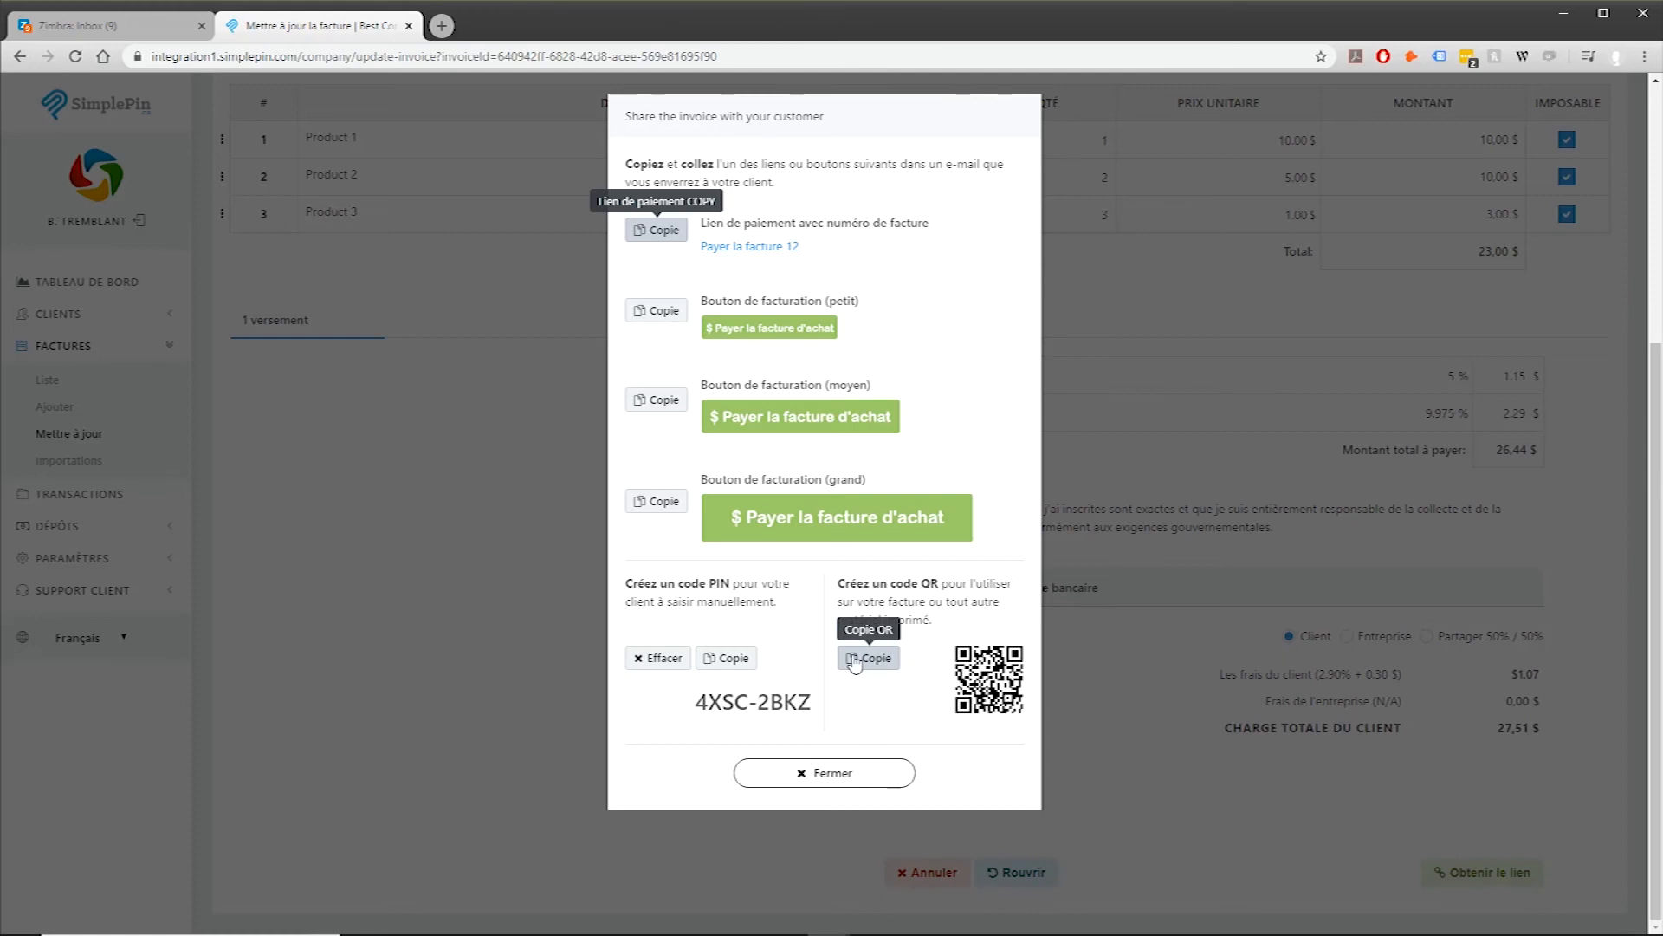
{"action": "left_click", "coordinate": [855, 665]}
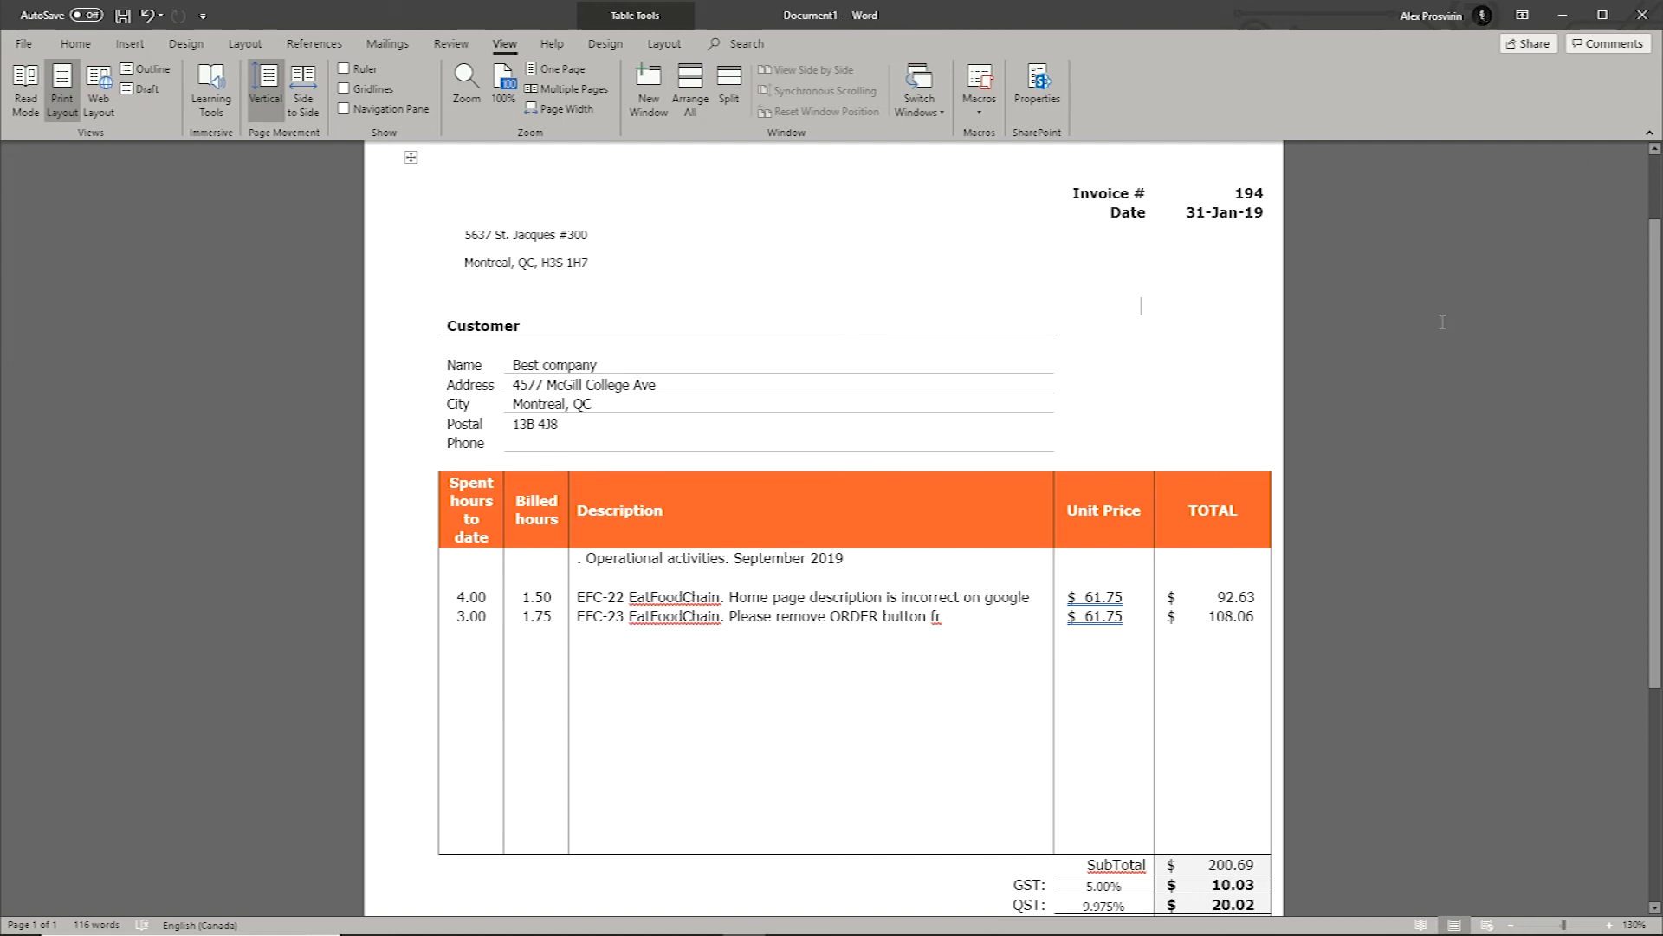
Step: Paste the QR code beside the Customer block in the Word invoice and enlarge it
{"action": "key", "text": "ctrl+v"}
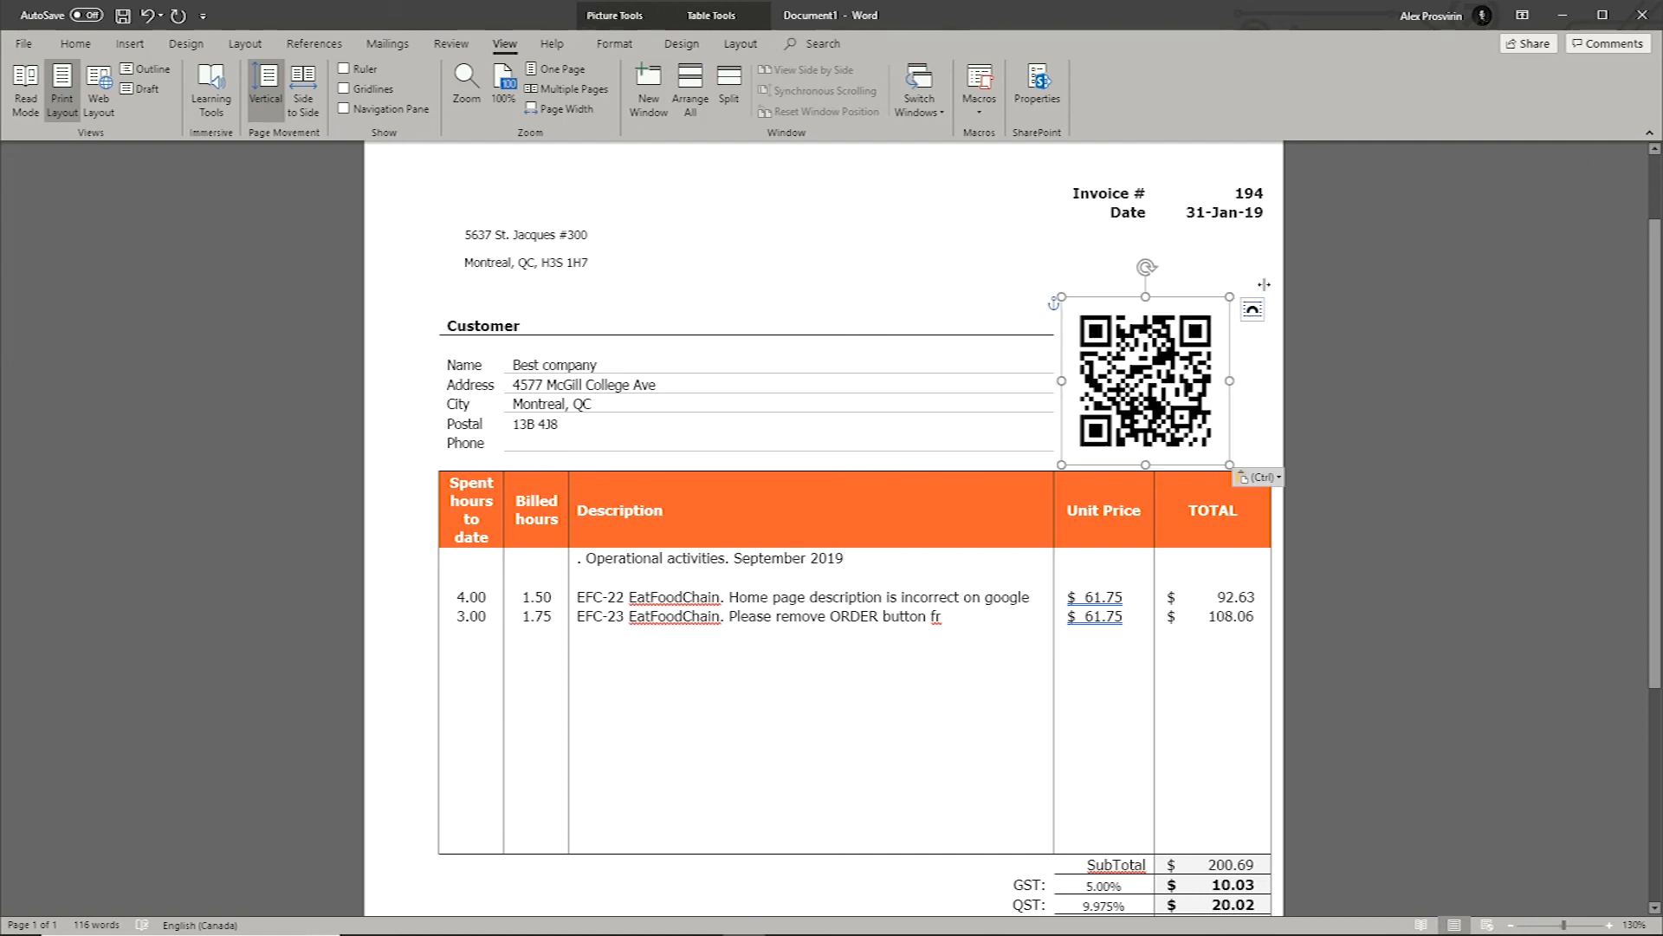
{"action": "left_click_drag", "start_coordinate": [1231, 293], "coordinate": [1253, 272]}
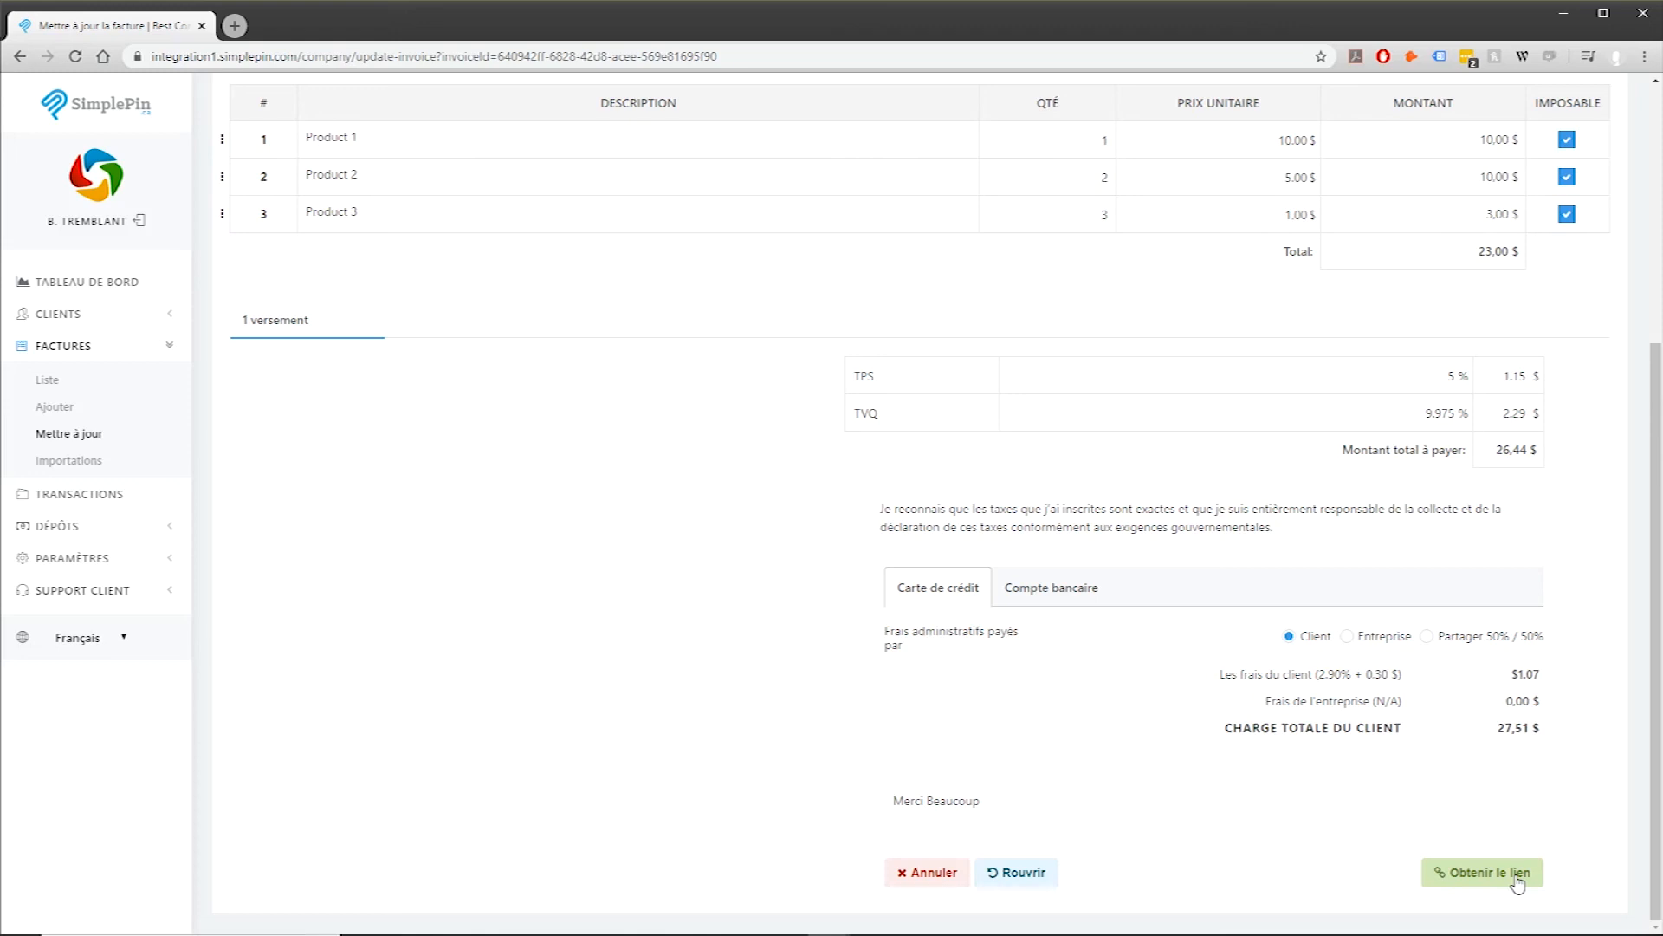
Step: Copy invoice 12's payment PIN from the share options, then close them
{"action": "left_click", "coordinate": [1516, 875]}
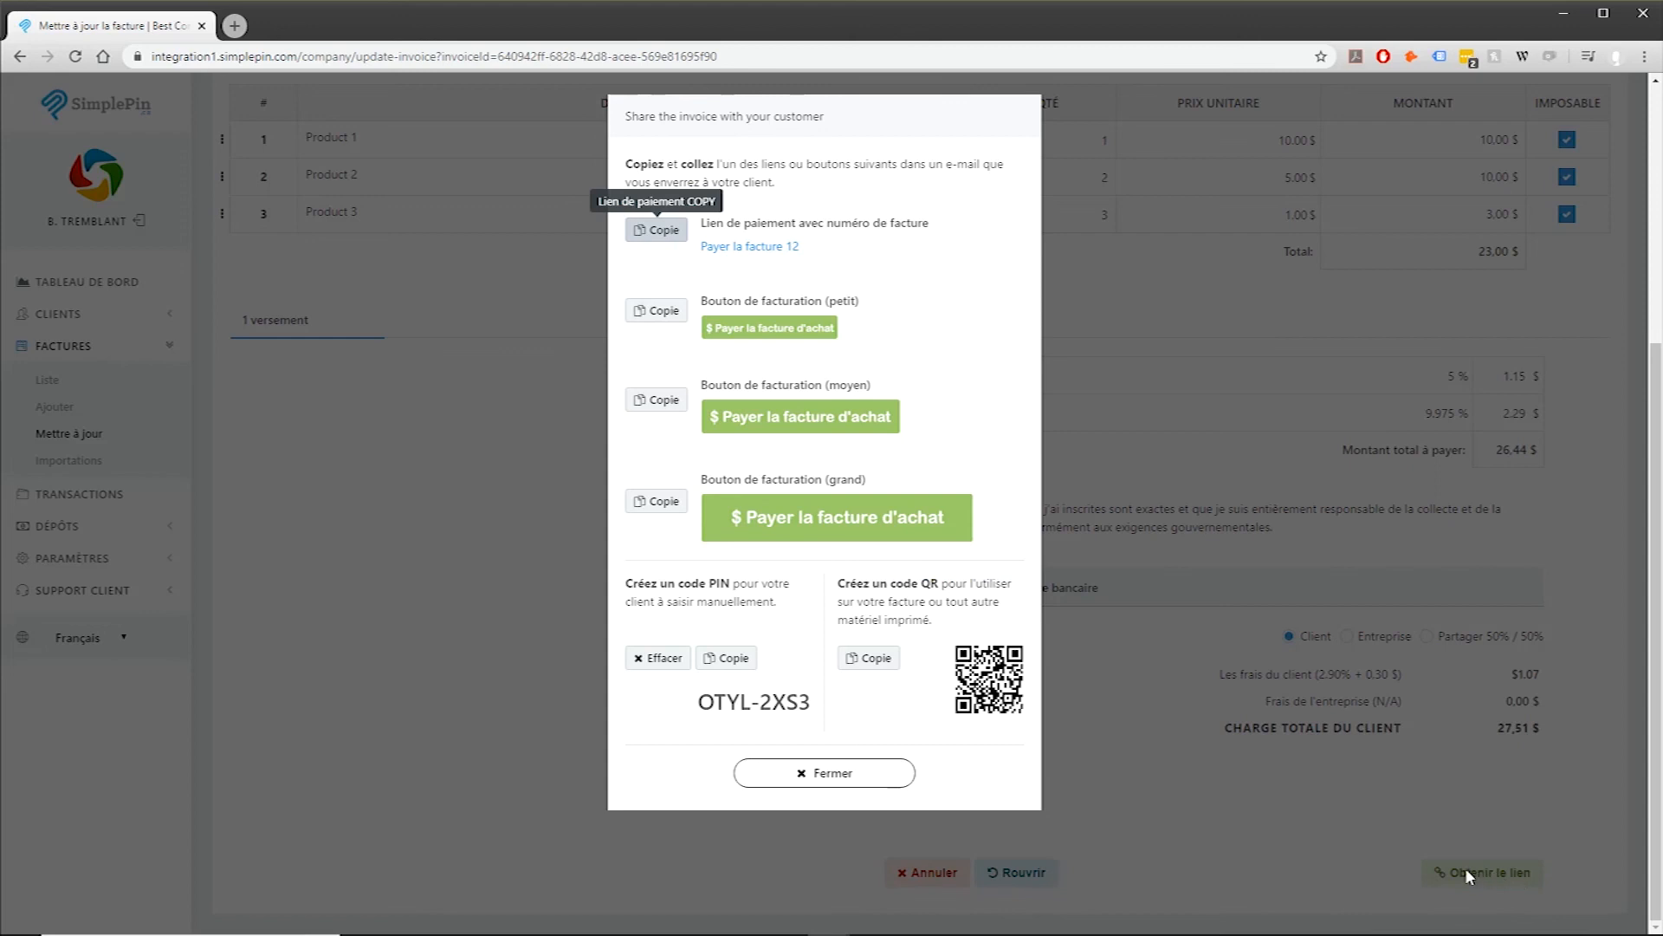
{"action": "left_click", "coordinate": [734, 670]}
{"action": "triple_click", "coordinate": [739, 702]}
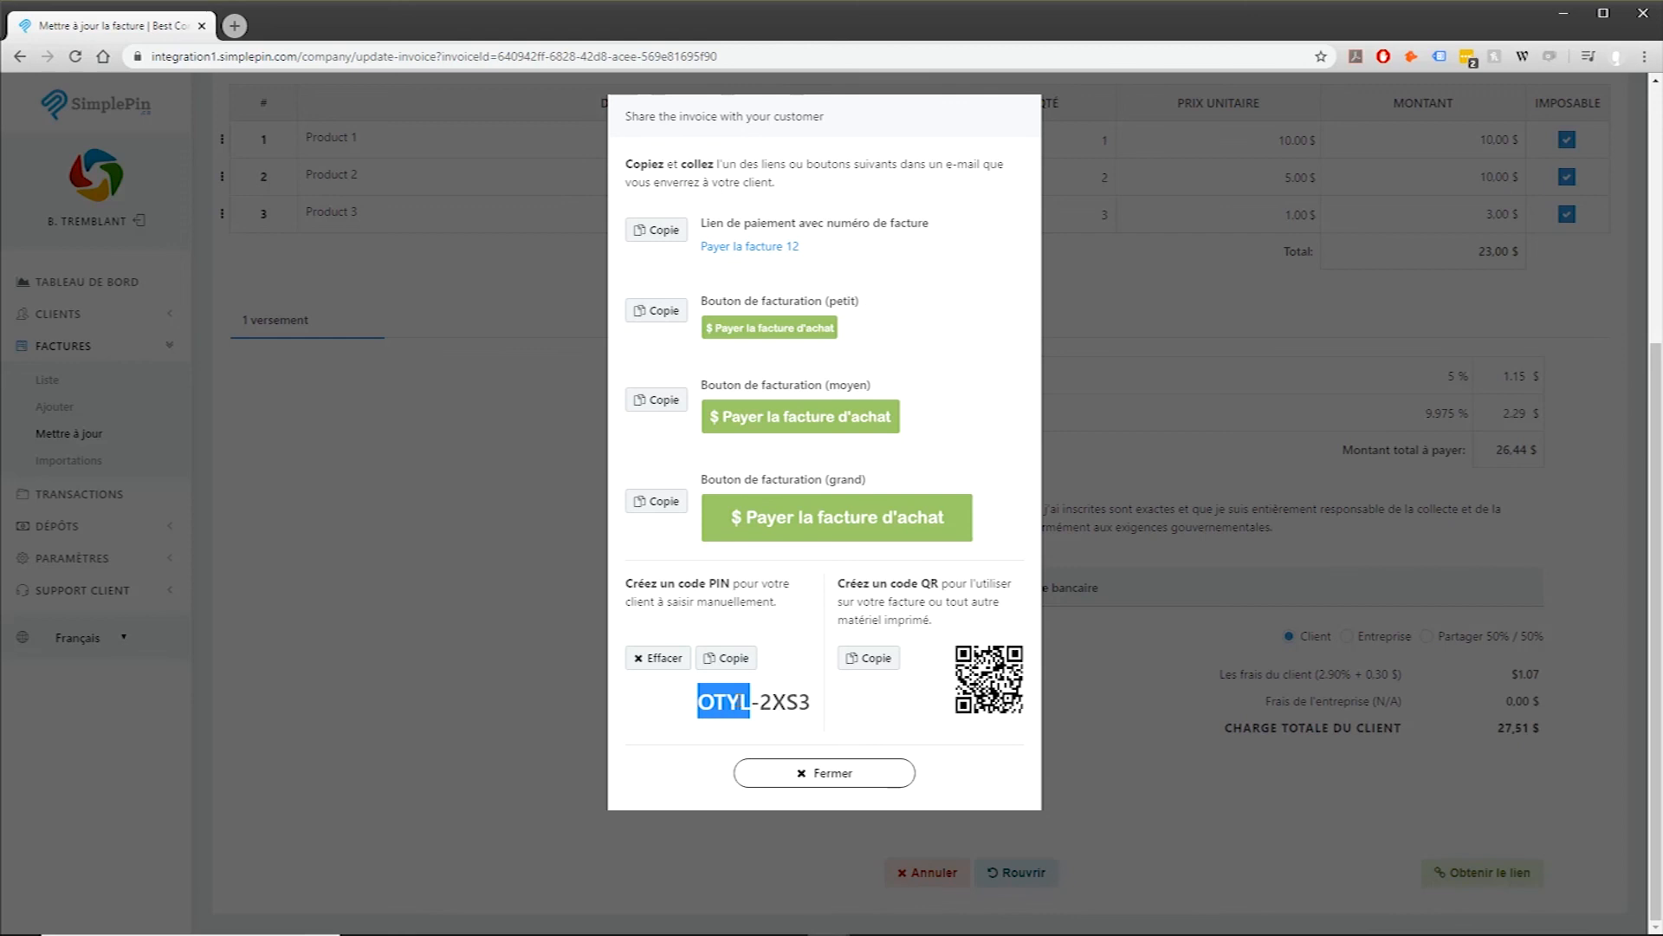
{"action": "left_click", "coordinate": [791, 771]}
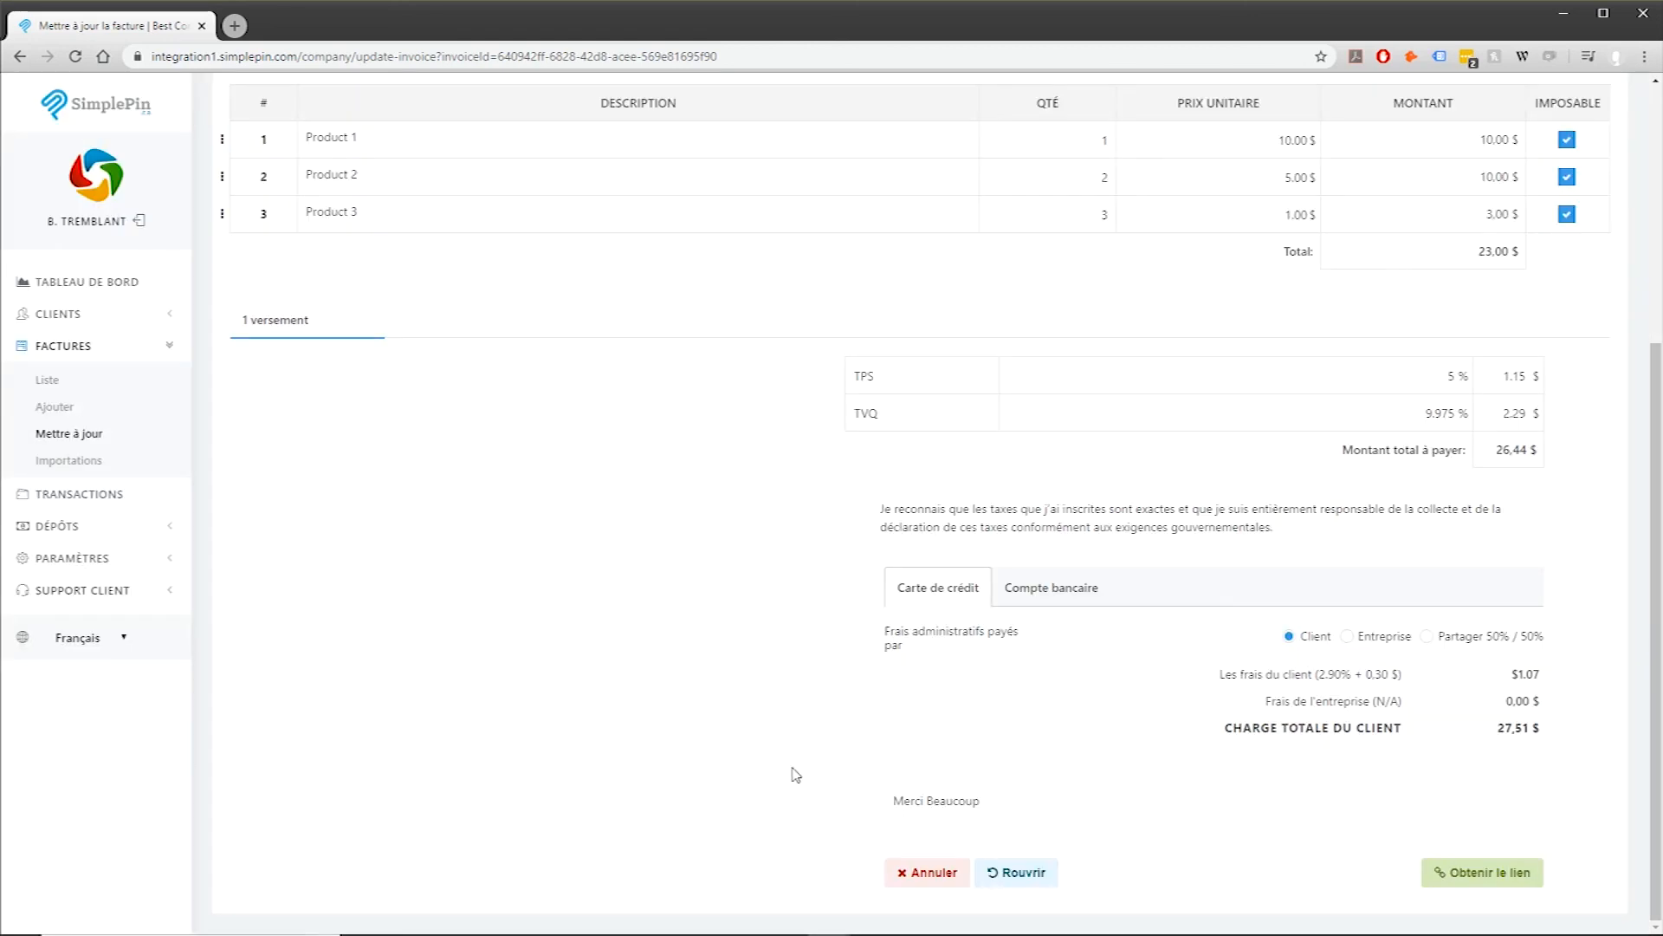
Step: Download invoice #12 as Facture-2020_04_09_12.pdf and open it to review the pay code and QR
{"action": "left_click", "coordinate": [73, 382]}
{"action": "left_click", "coordinate": [303, 401]}
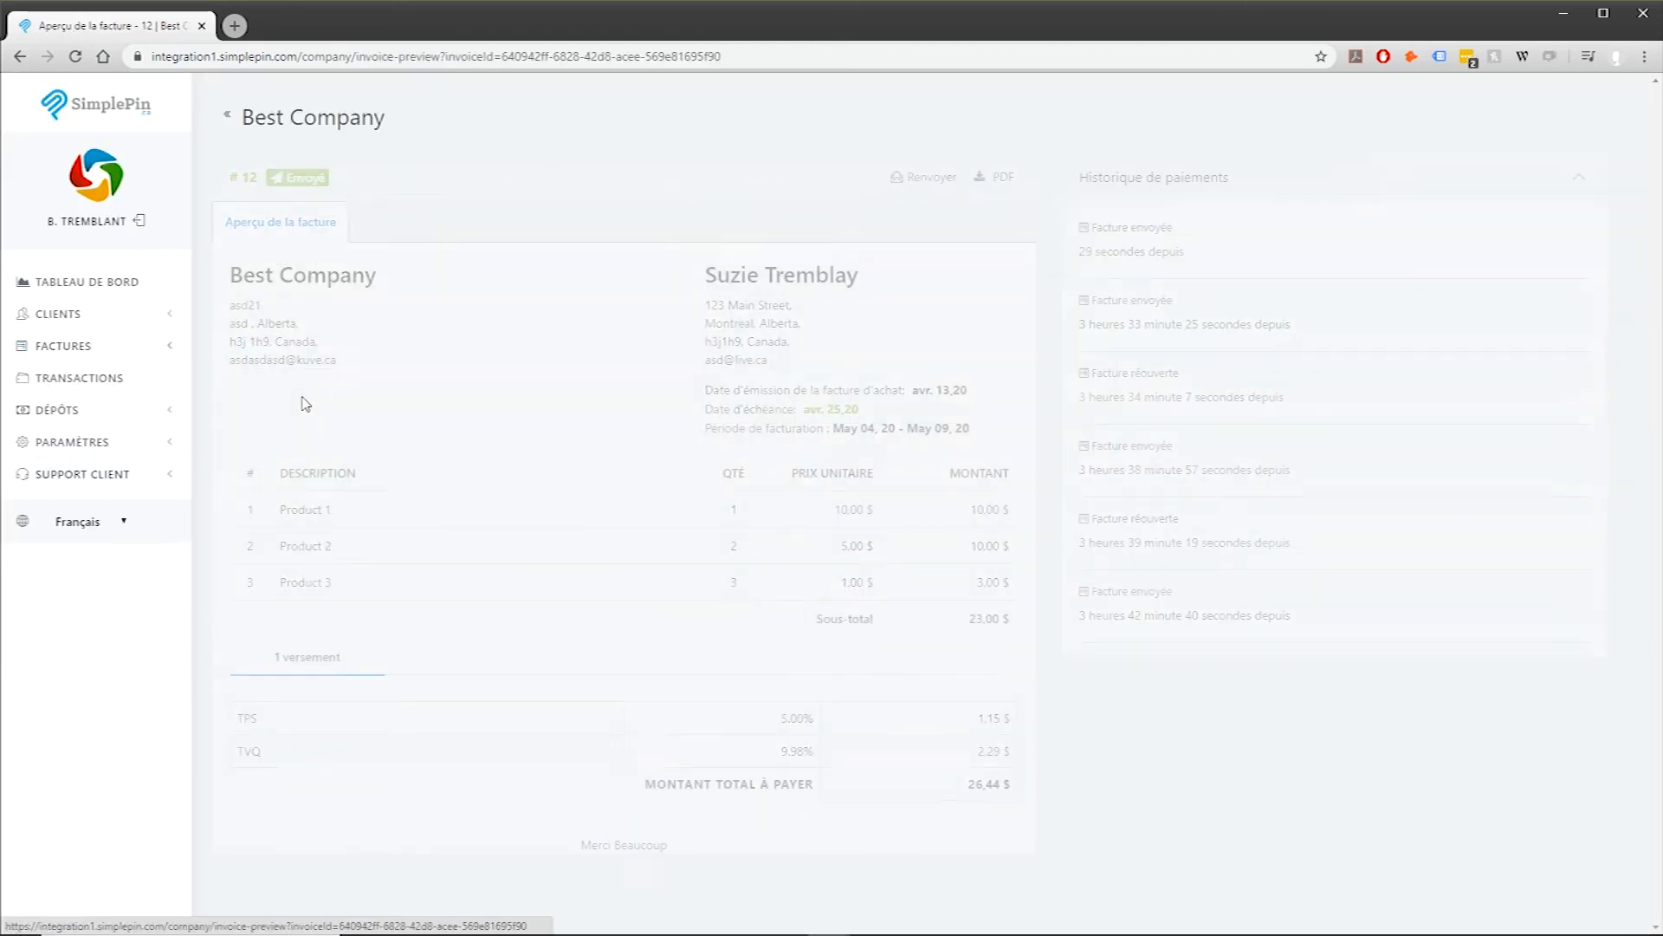
{"action": "left_click", "coordinate": [997, 177]}
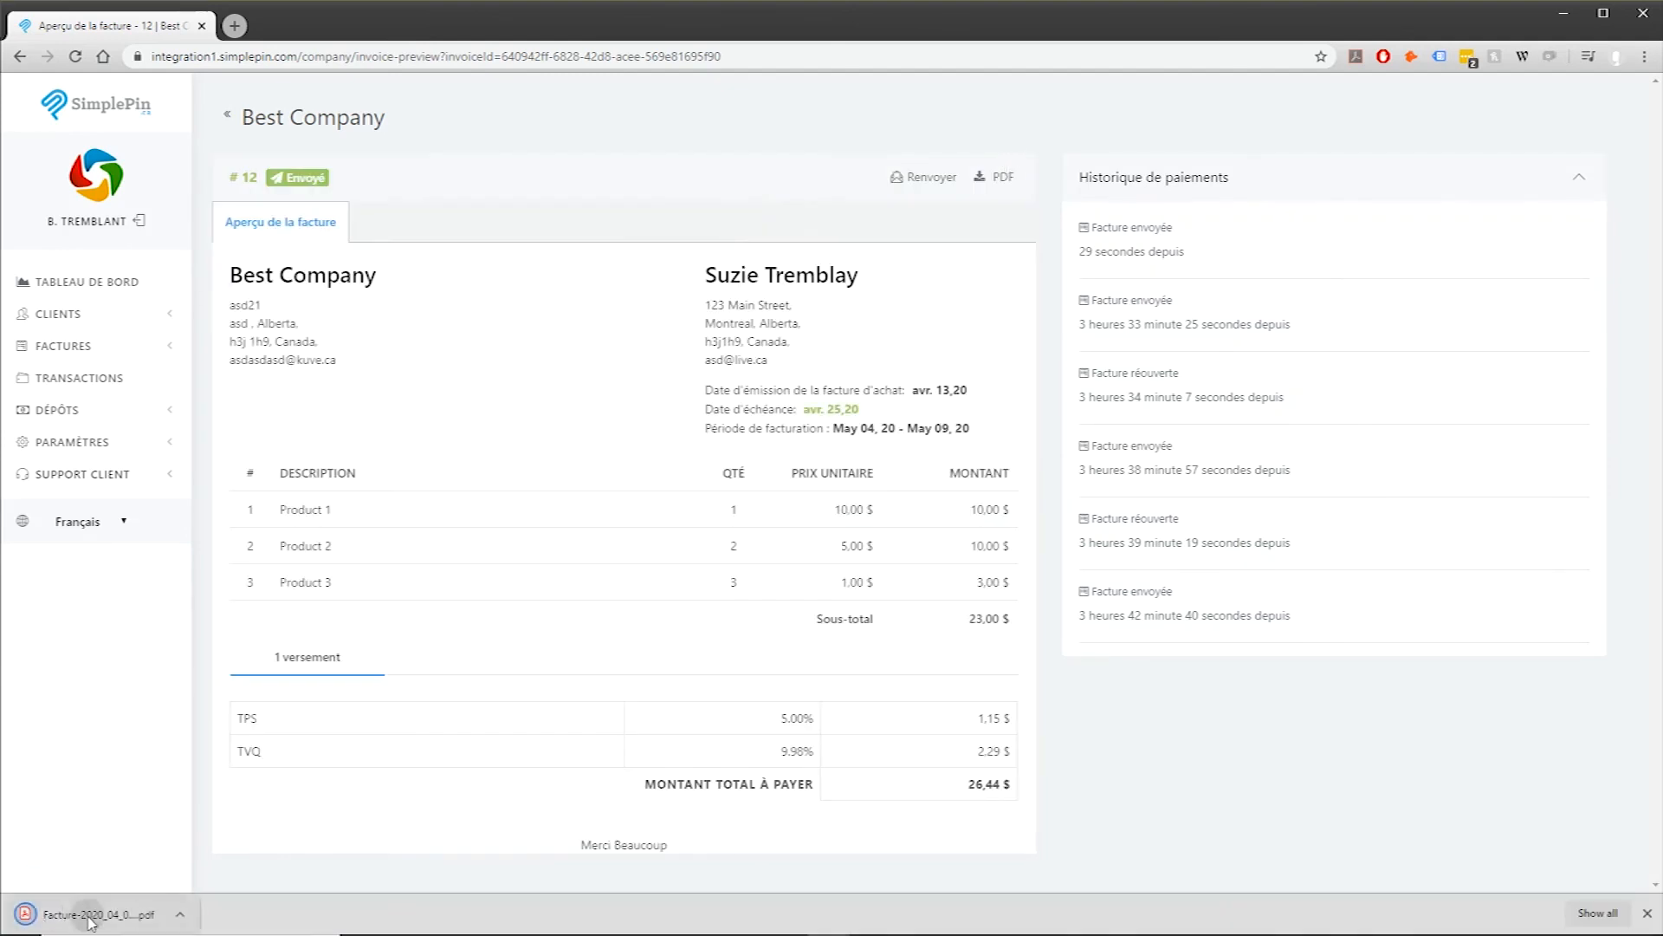
{"action": "left_click", "coordinate": [91, 916]}
{"action": "scroll", "coordinate": [1127, 650], "scroll_direction": "down", "scroll_amount": 2}
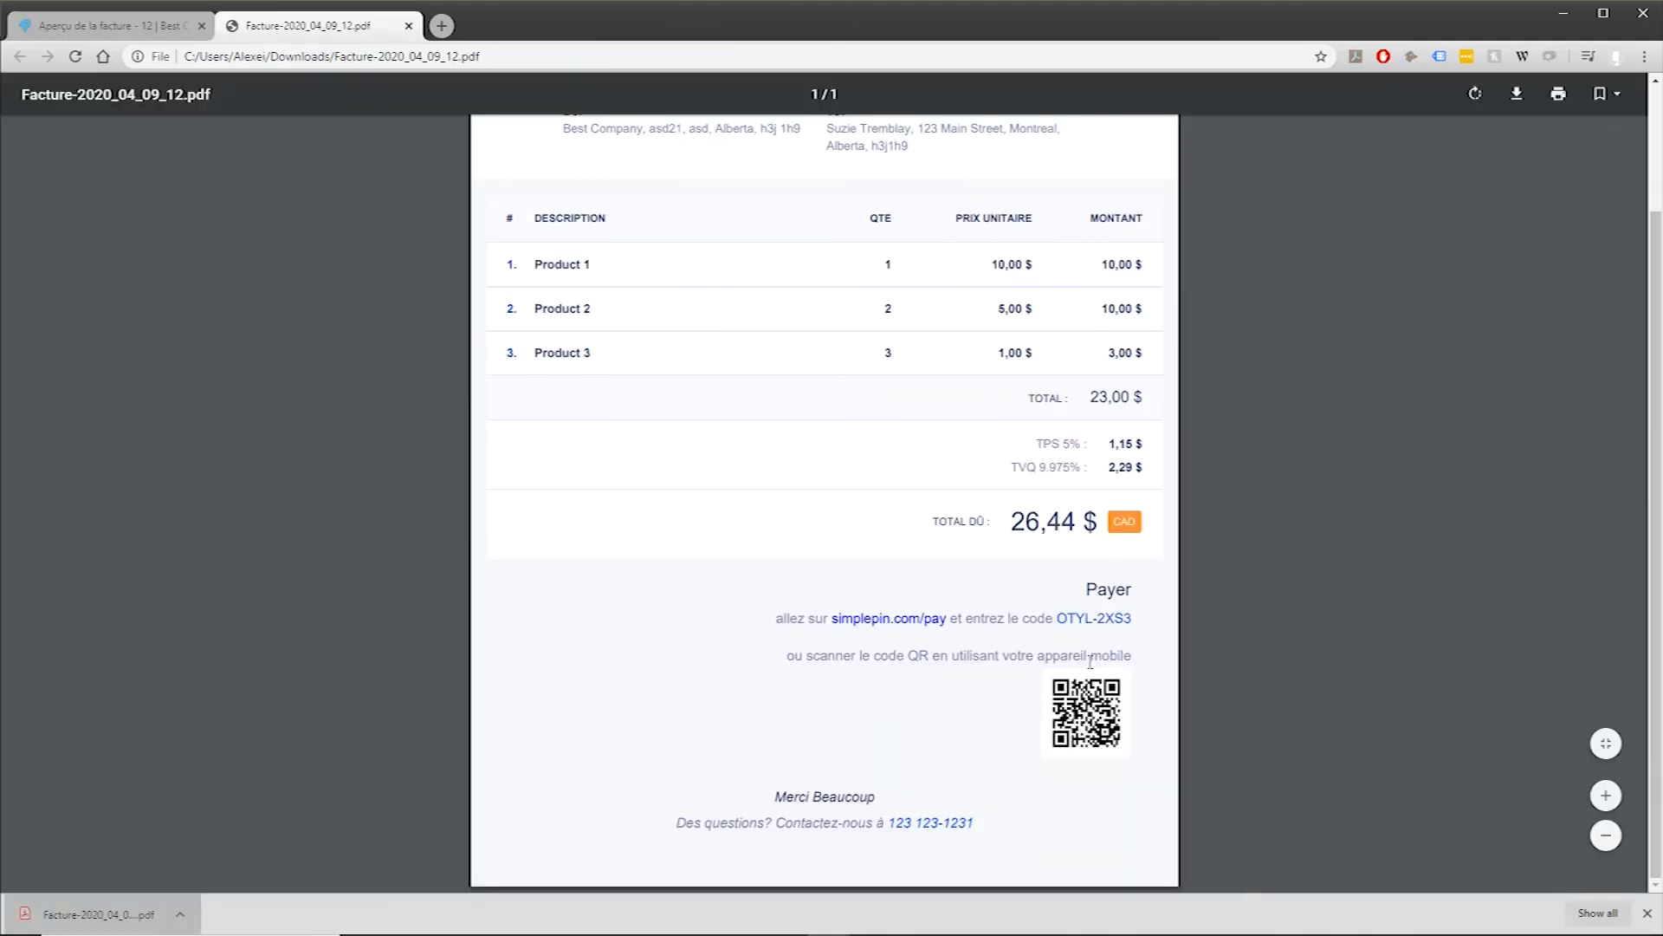
{"action": "left_click_drag", "start_coordinate": [1132, 634], "coordinate": [1050, 660]}
{"action": "double_click", "coordinate": [1067, 661]}
{"action": "left_click", "coordinate": [1068, 661]}
{"action": "left_click_drag", "start_coordinate": [1046, 660], "coordinate": [1131, 666]}
{"action": "left_click", "coordinate": [1119, 688]}
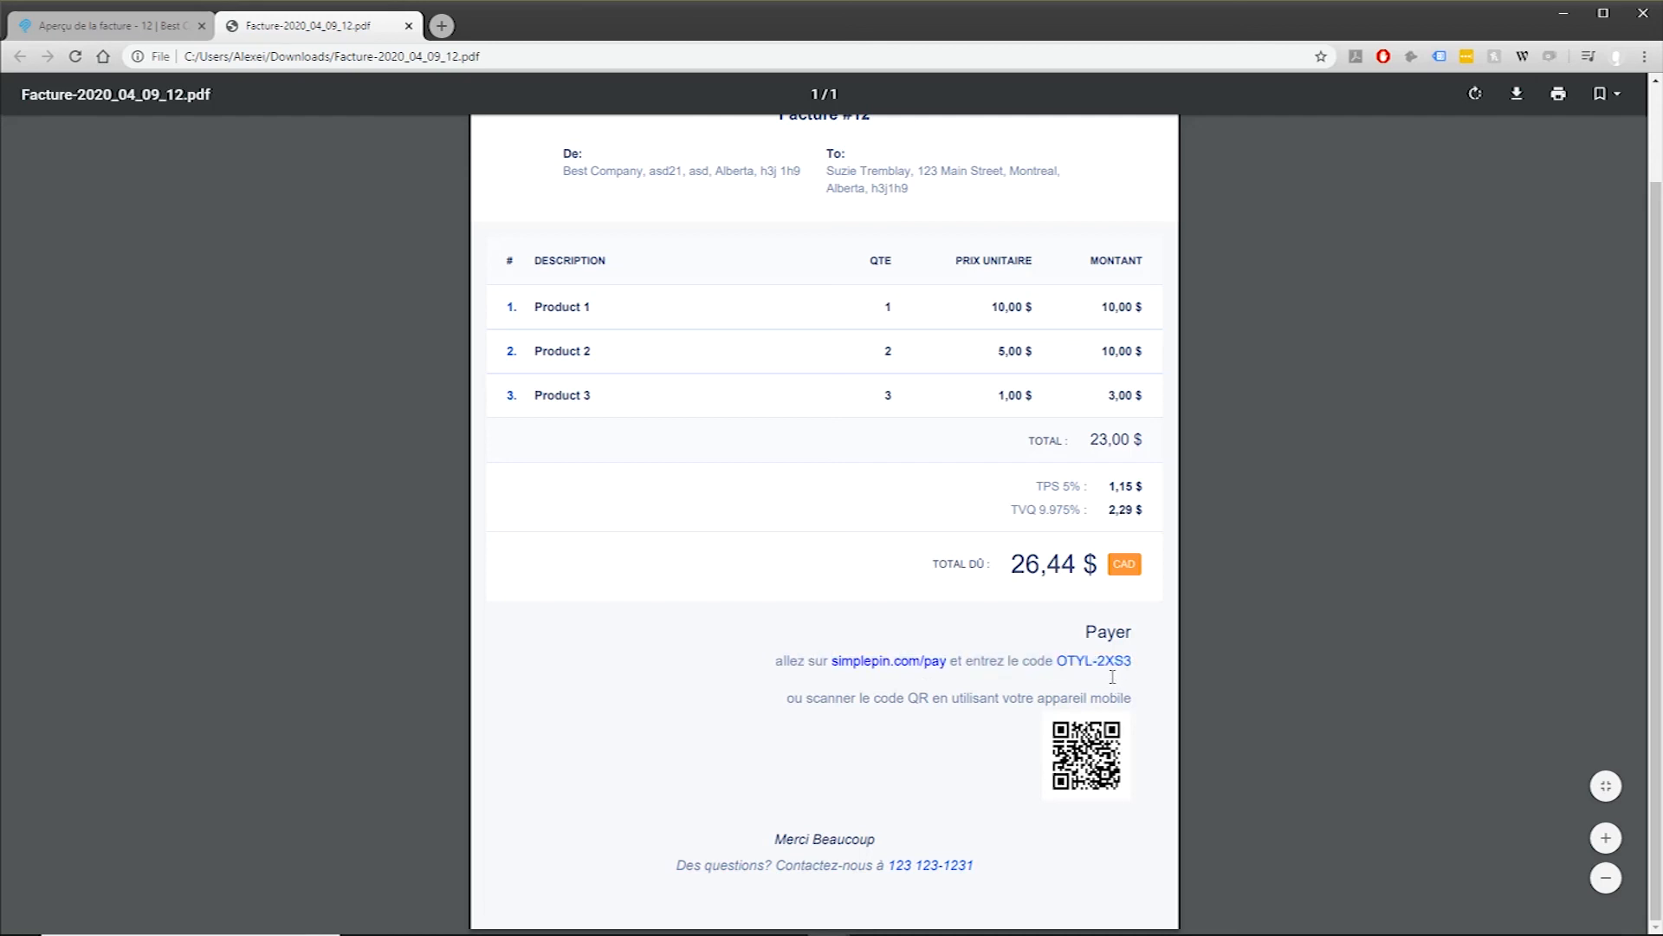